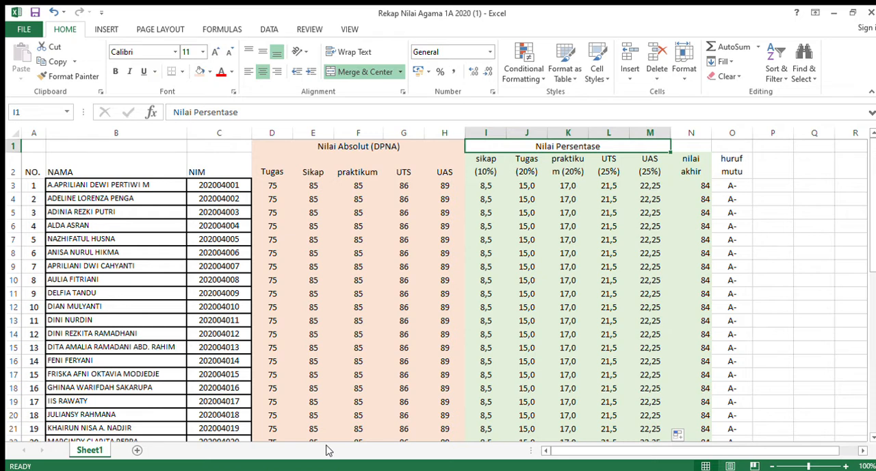
Review the student NAMA and NIM columns of the grade recap sheet.
left_click(182, 413)
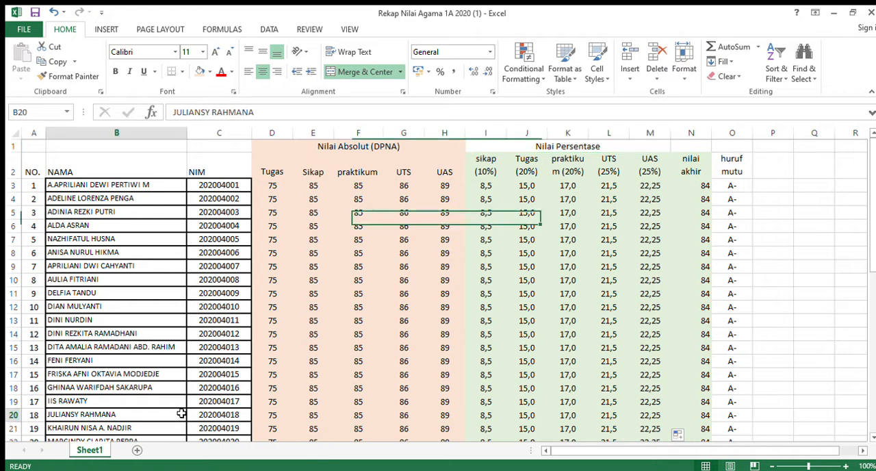
left_click(312, 347)
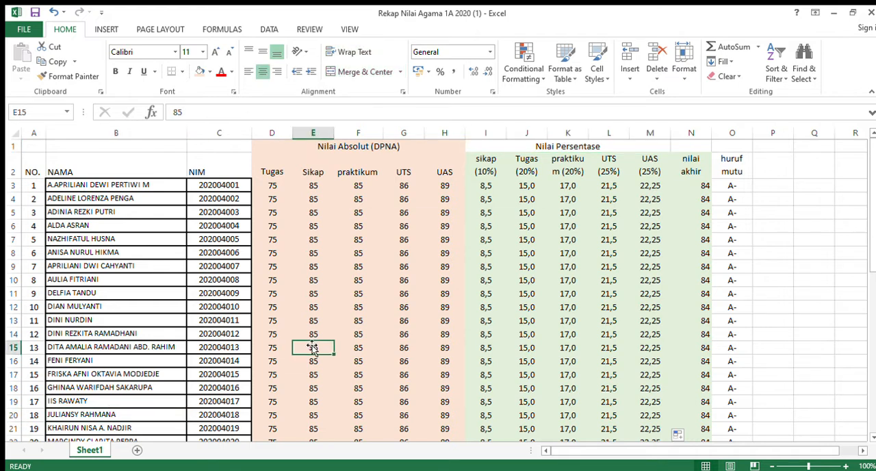
left_click(231, 310)
left_click(104, 253)
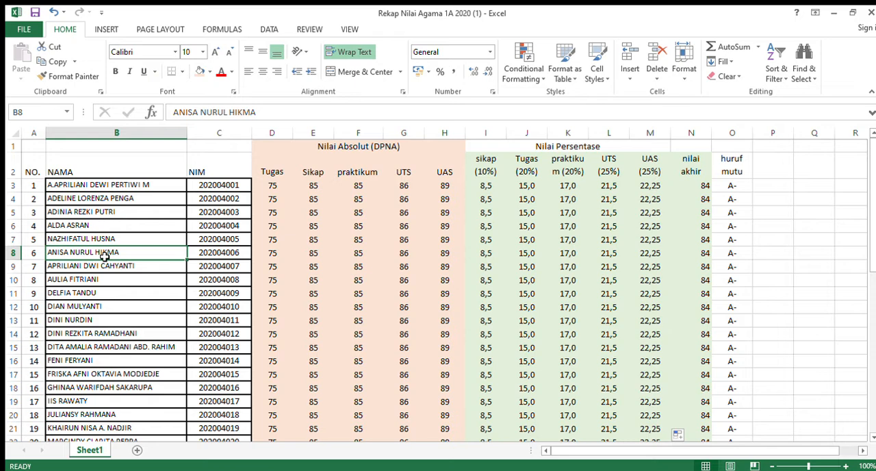
left_click(104, 229)
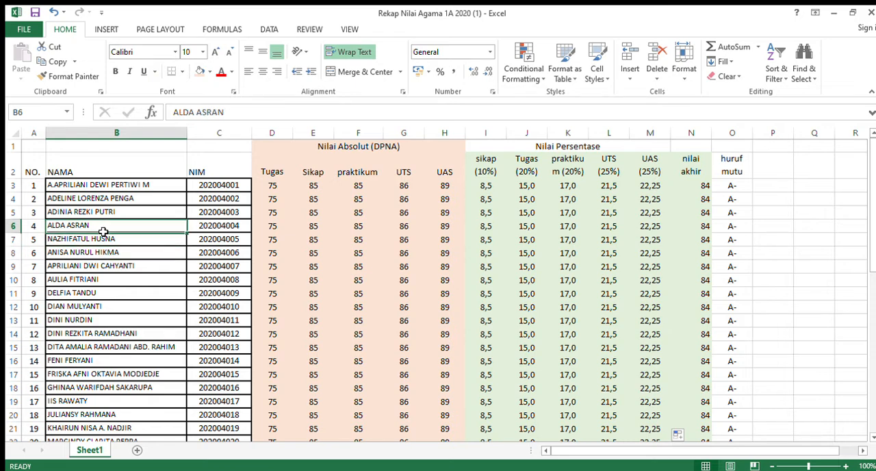
left_click(136, 176)
left_click(197, 170)
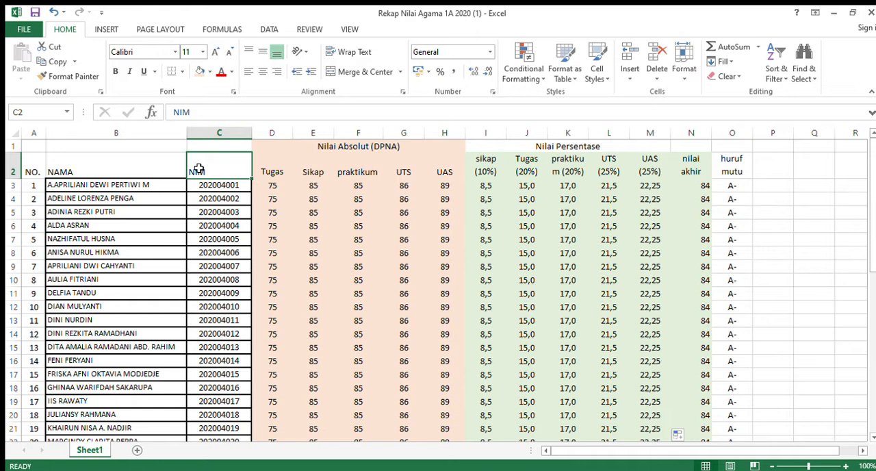
Examine the score category headings from Tugas to UAS under Nilai Absolut (DPNA).
left_click(273, 161)
left_click_drag(272, 135, 444, 143)
left_click(391, 166)
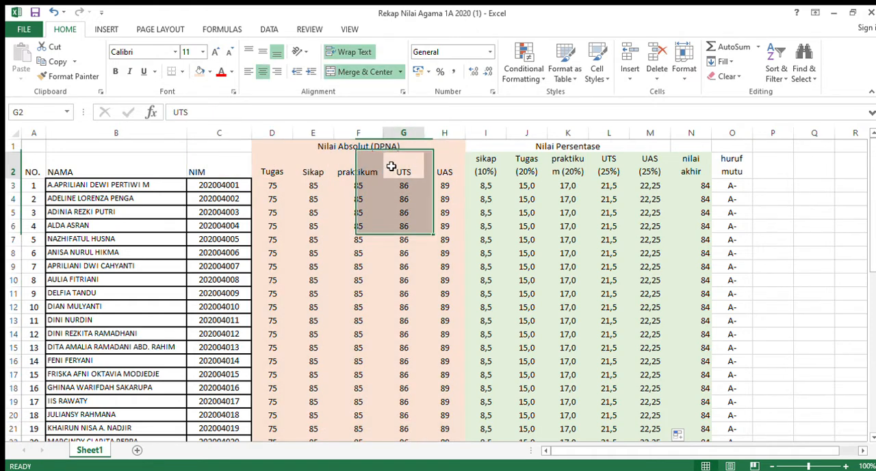
left_click(358, 150)
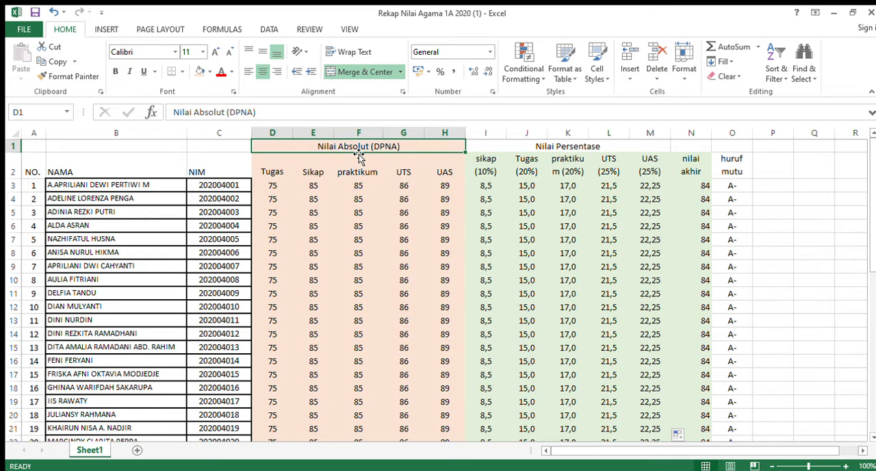
left_click(270, 172)
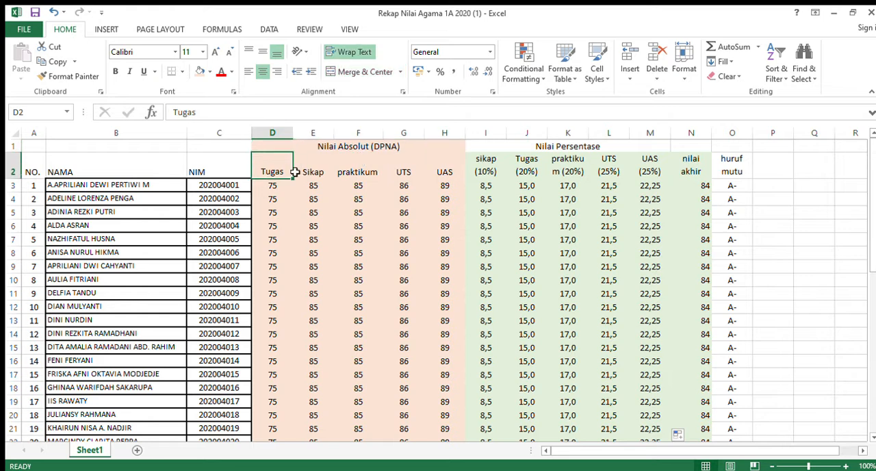
left_click(298, 172)
left_click(442, 172)
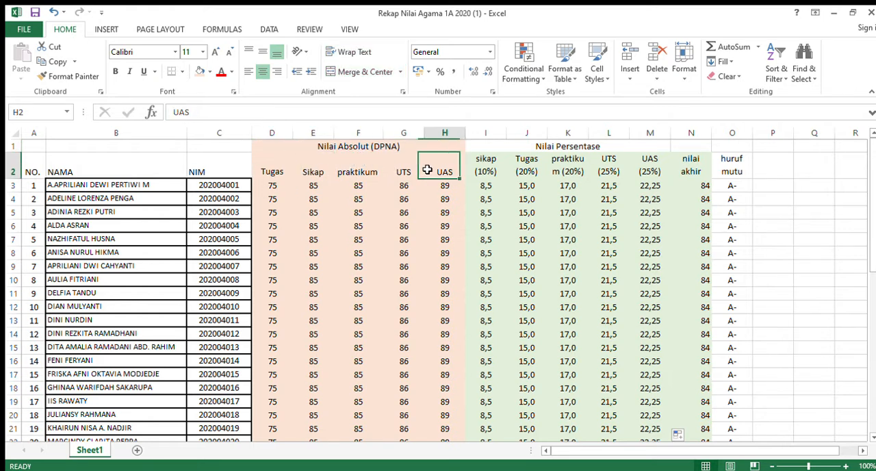
left_click(407, 171)
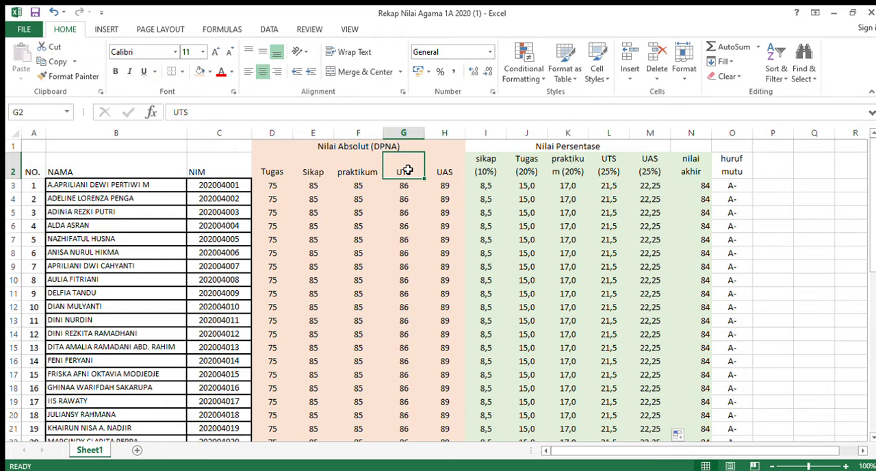
left_click(296, 164)
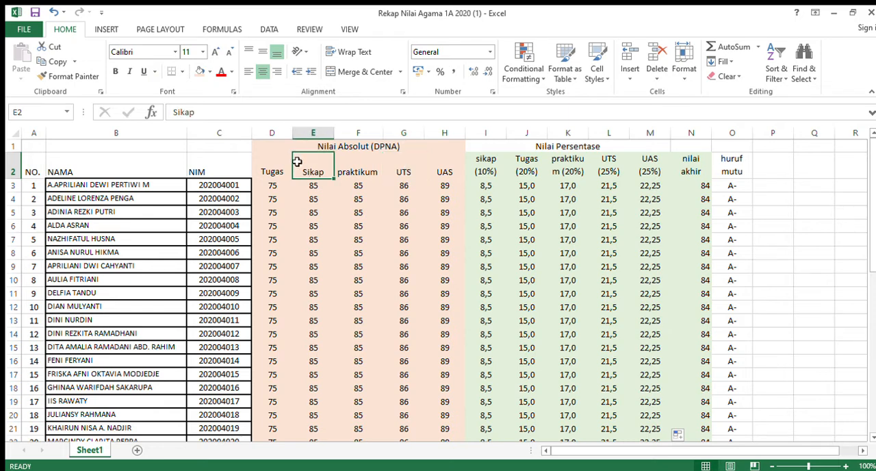
left_click(277, 163)
left_click(308, 167)
mouse_move(278, 169)
left_mouse_down()
mouse_move(389, 173)
mouse_move(292, 167)
left_mouse_up()
Inspect the first student's absolute scores for Tugas, Sikap, praktikum, UTS and UAS.
left_click(274, 187)
left_click(307, 188)
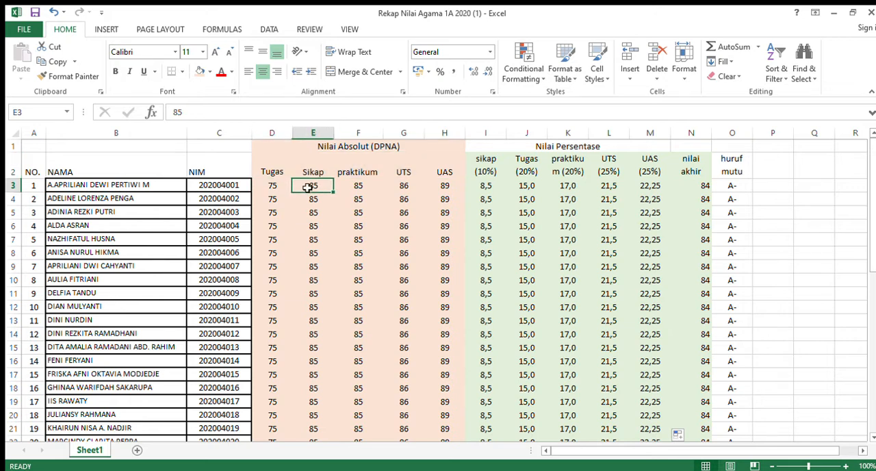
left_click(336, 189)
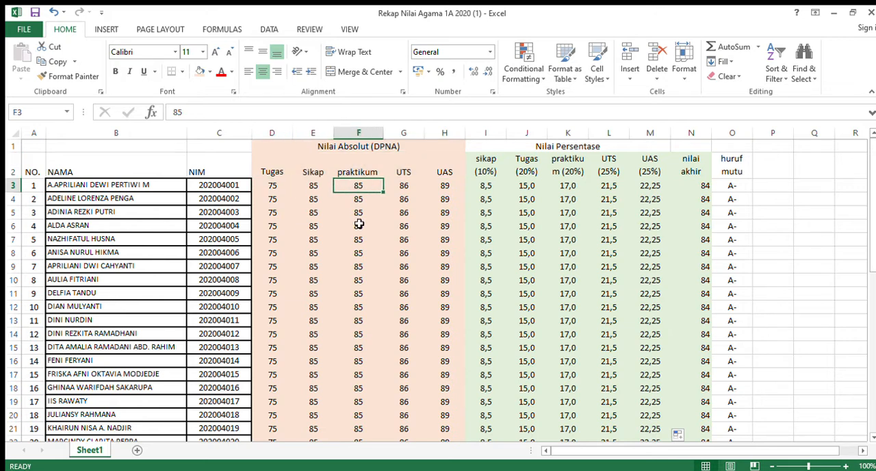
left_click(257, 199)
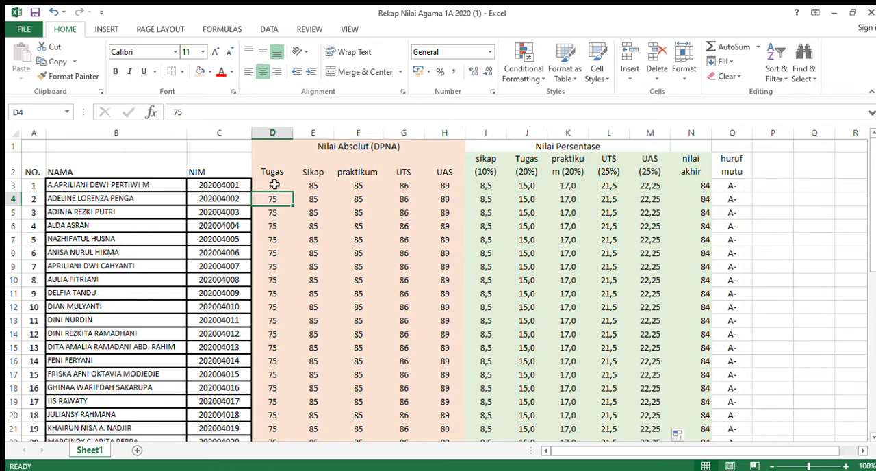
left_click(274, 185)
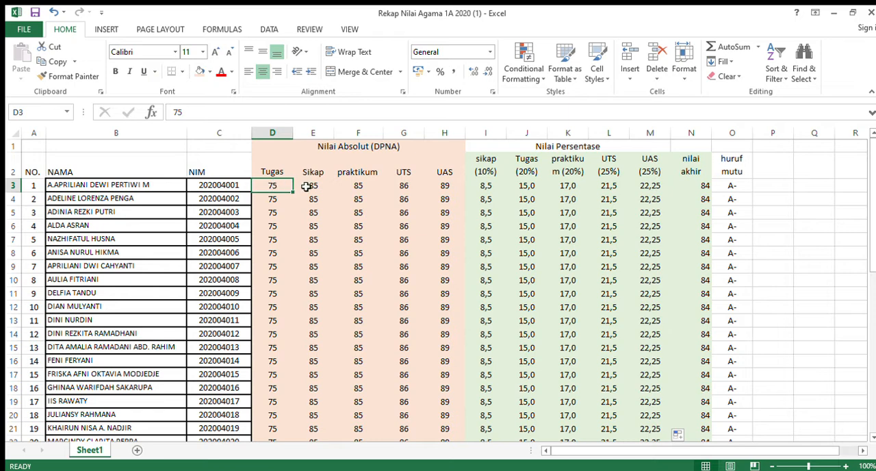
left_click(308, 186)
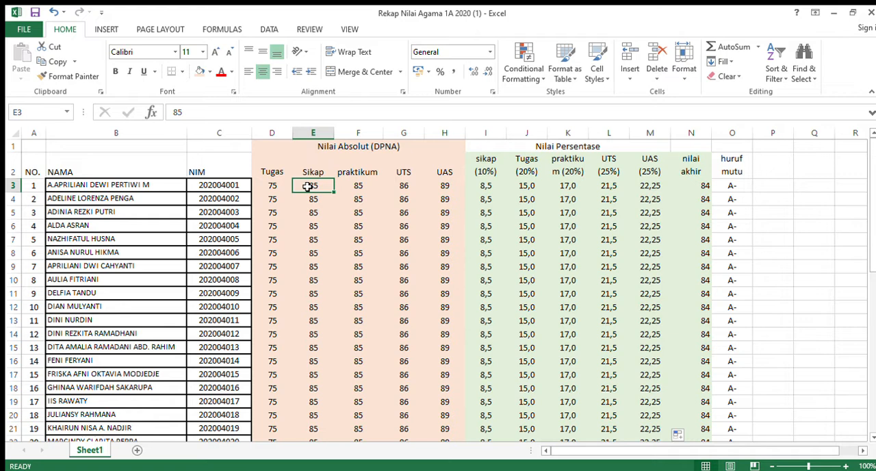
left_click(339, 186)
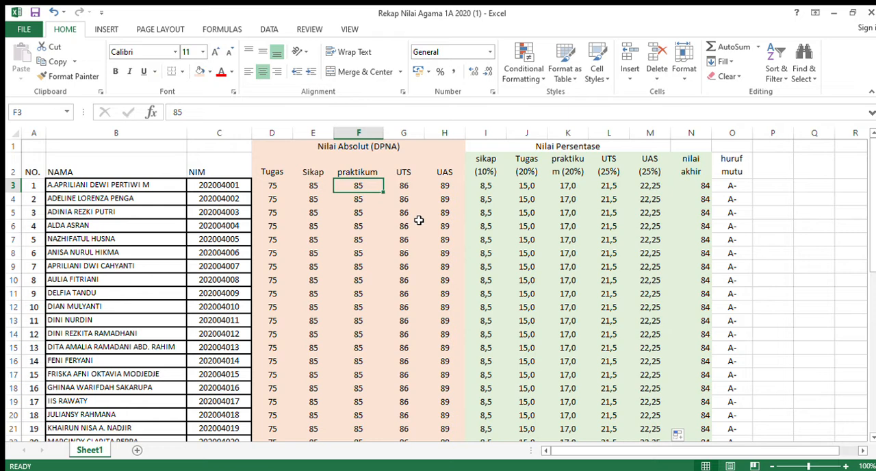
left_click(401, 190)
left_click(447, 189)
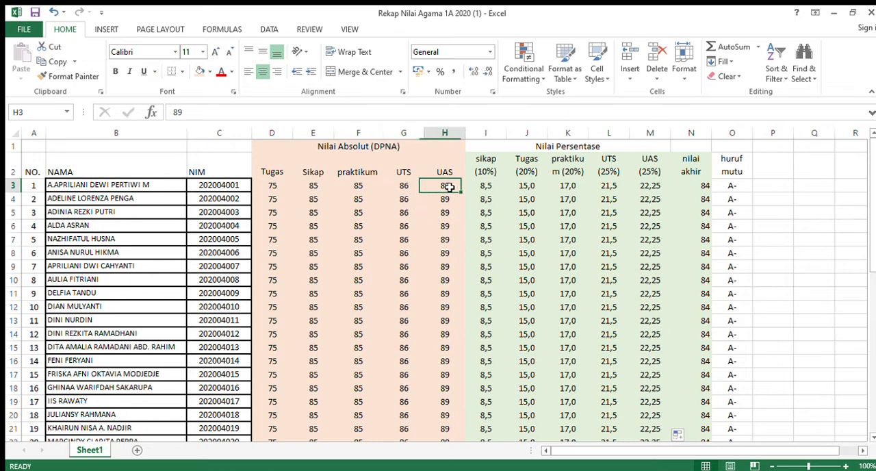
left_click(441, 224)
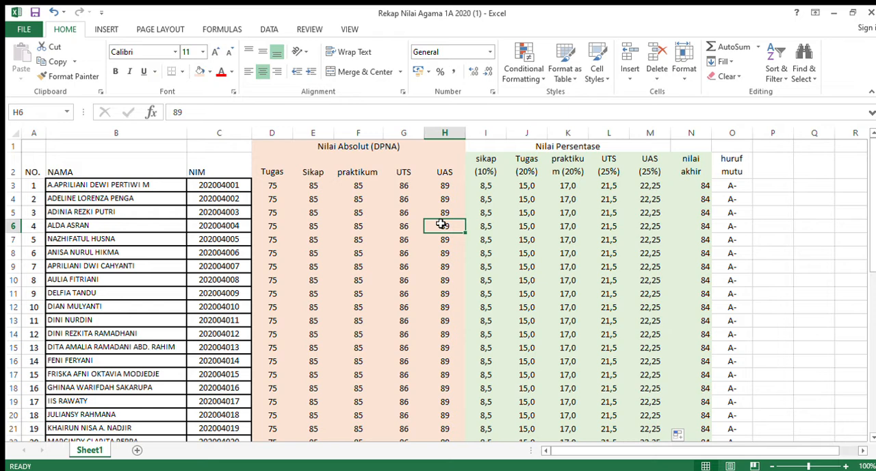
left_click(404, 212)
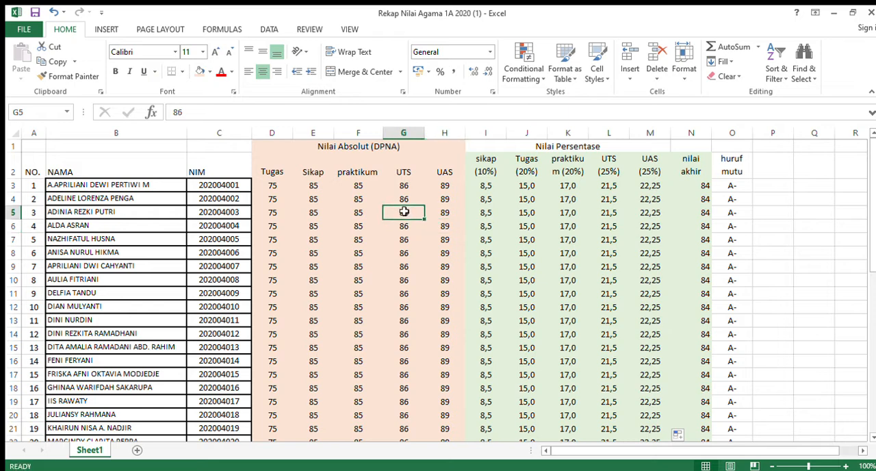
Check the Tugas scores of the first three students and the first student's Sikap and praktikum scores.
left_click(272, 185)
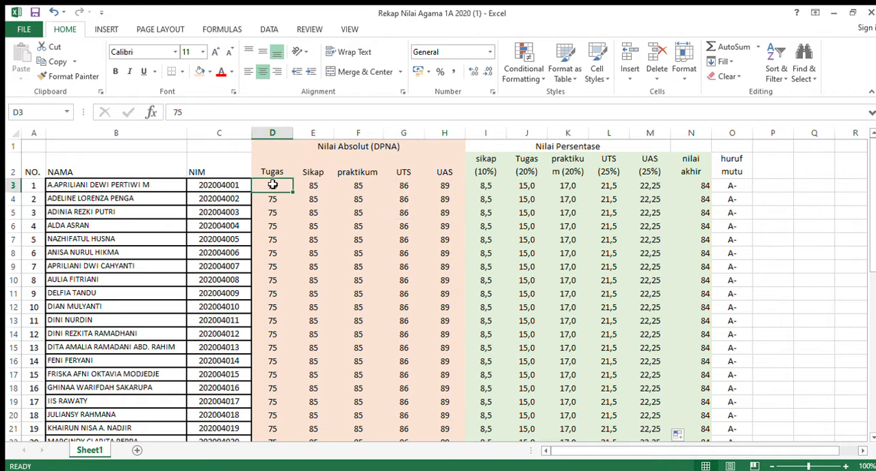
left_click(274, 199)
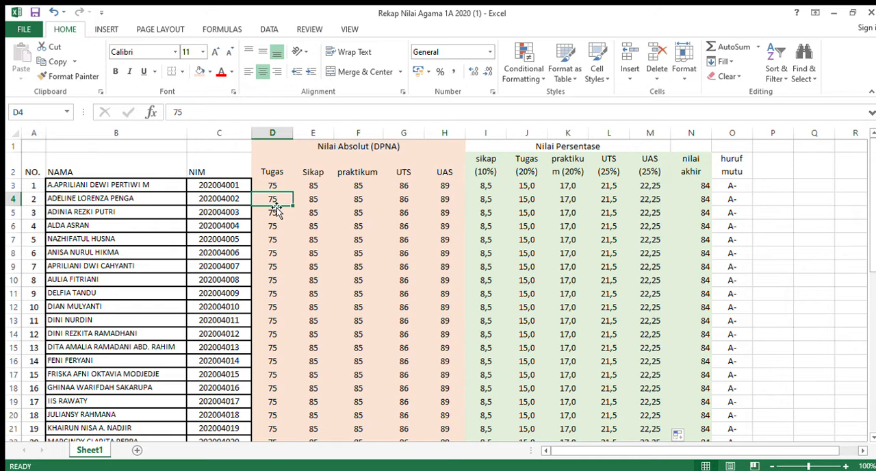
left_click(274, 190)
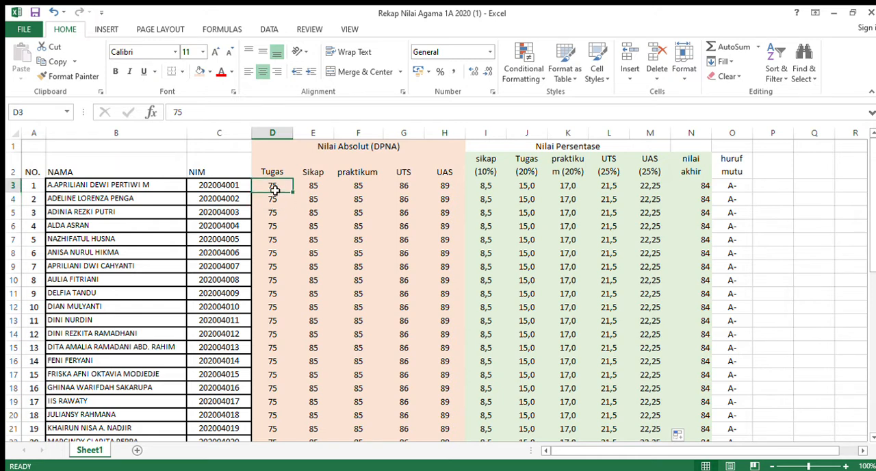
left_click(274, 212)
left_click(272, 199)
left_click(273, 188)
left_click(271, 203)
left_click(271, 188)
left_click(273, 200)
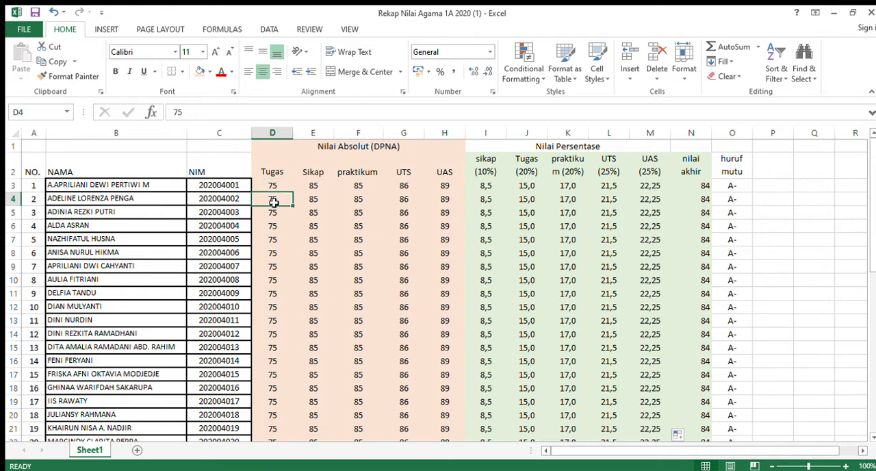
left_click(272, 187)
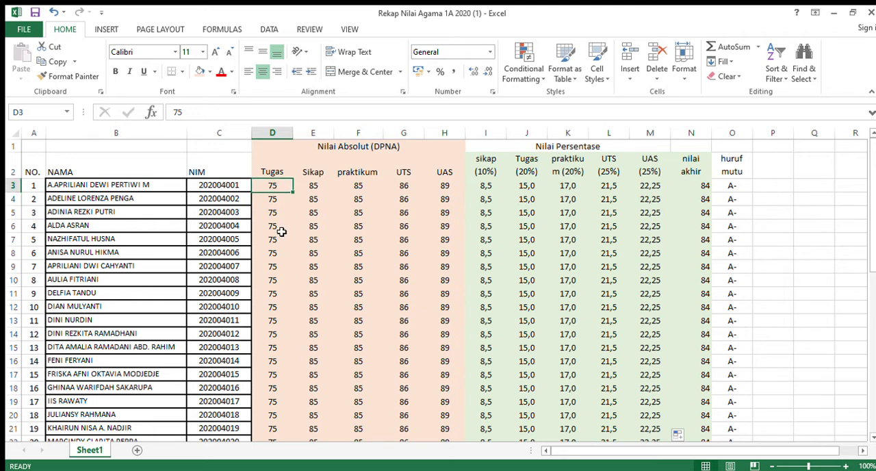
left_click(280, 209)
left_click(280, 189)
left_click(299, 191)
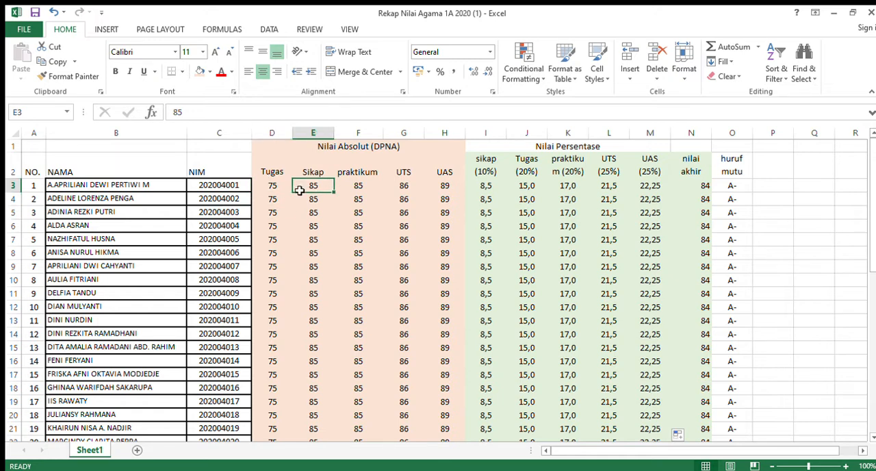
left_click(365, 186)
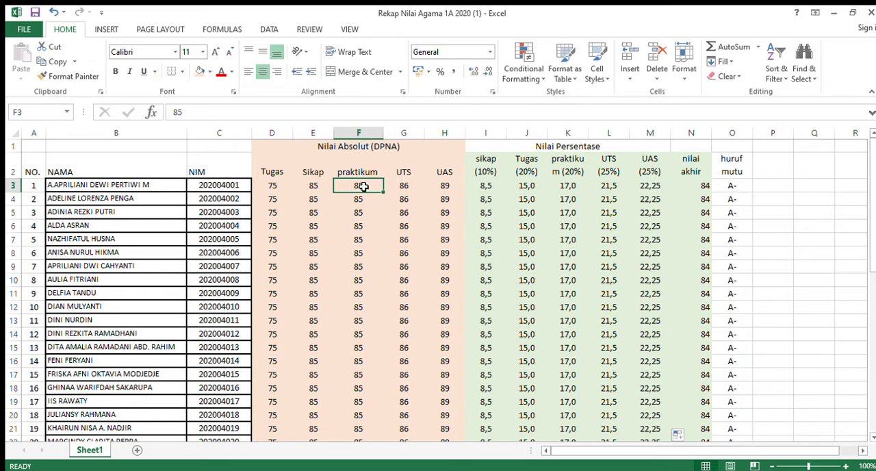
Set the first student's absolute UTS score to 80 and UAS score to 87,5.
left_click(405, 187)
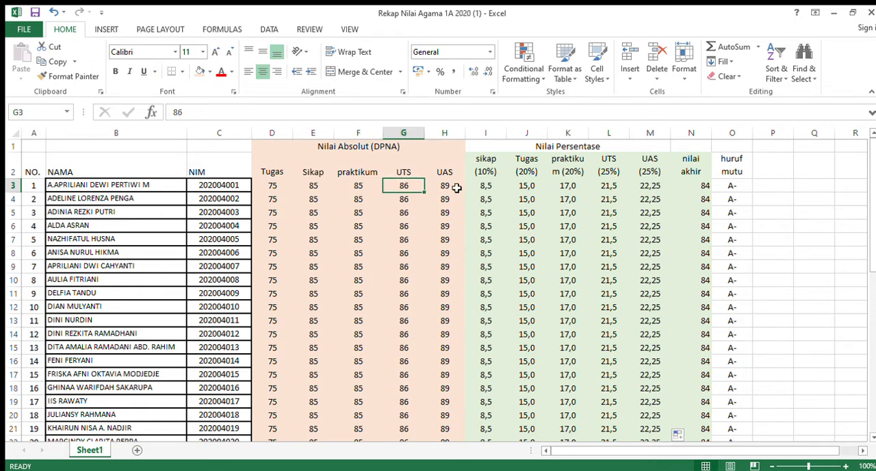
type("80")
key("Return")
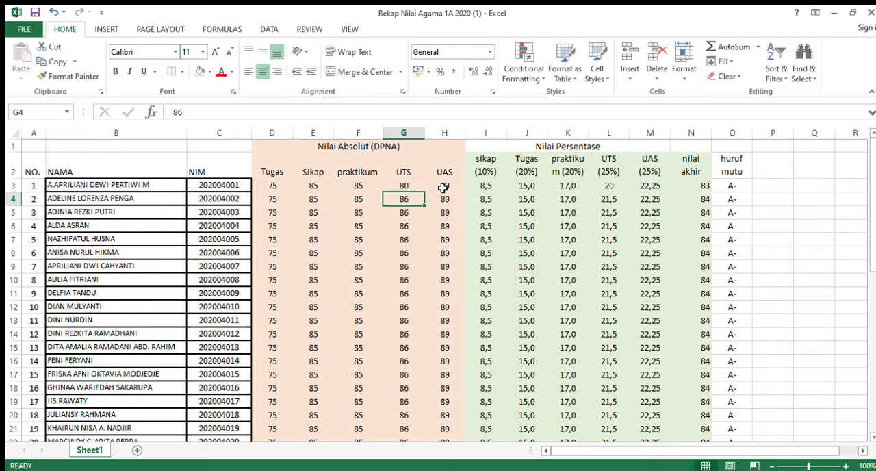
double_click(444, 187)
key("BackSpace")
type("7,5")
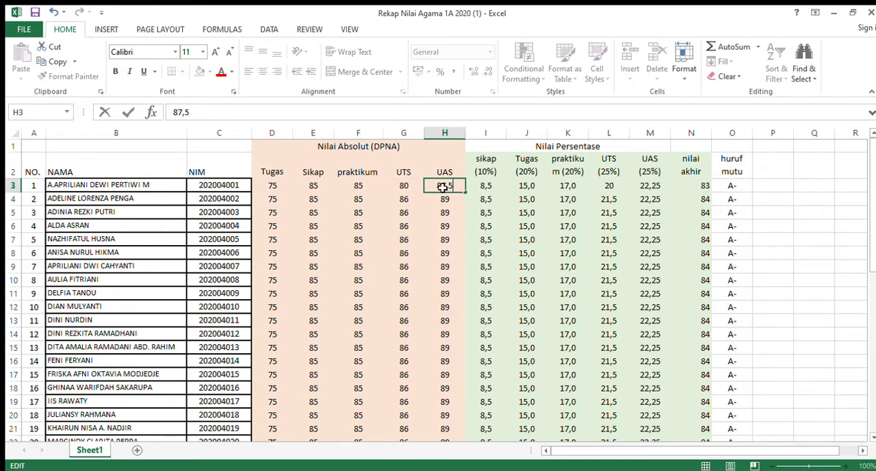
key("Return")
left_click(390, 199)
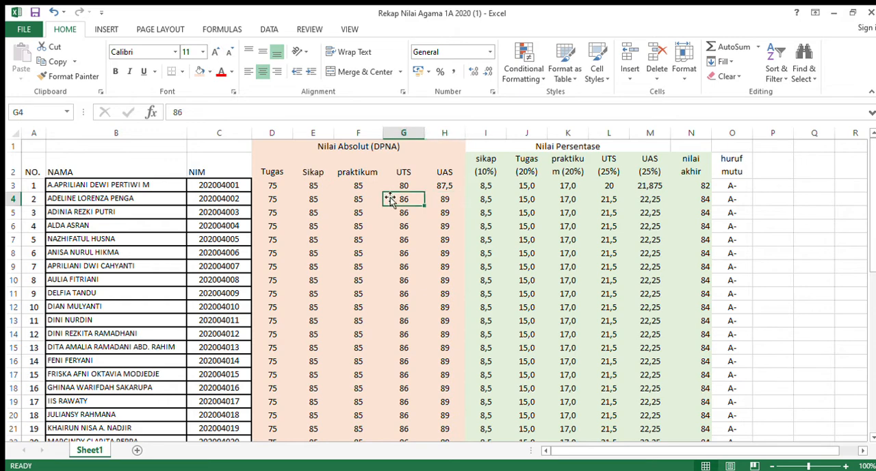
left_click(387, 187)
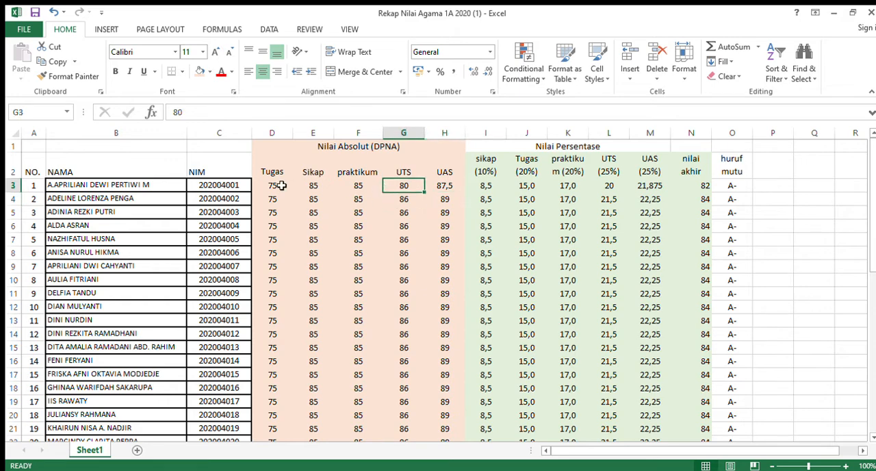
mouse_move(873, 141)
left_mouse_down()
mouse_move(873, 278)
mouse_move(863, 149)
left_mouse_up()
left_click_drag(279, 137, 444, 153)
left_click(434, 158)
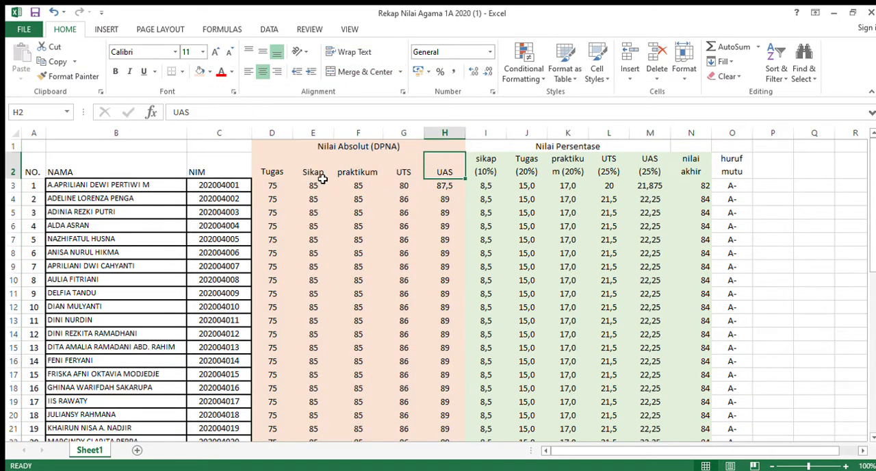
left_click(272, 189)
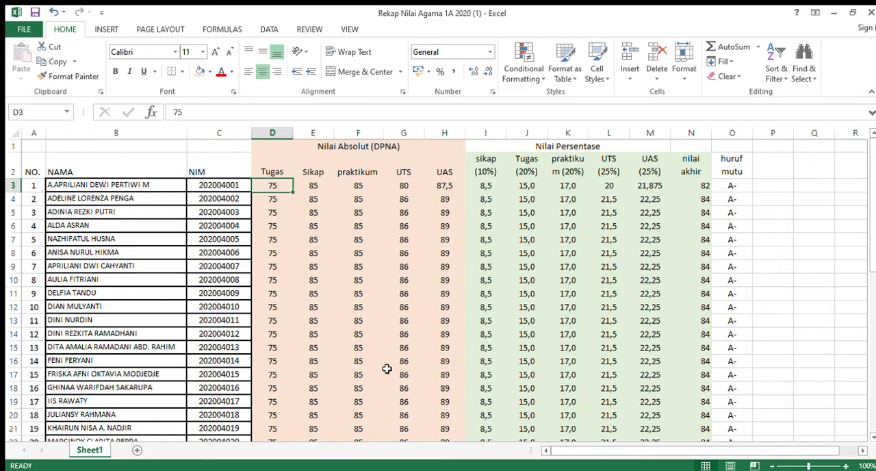
left_click(384, 470)
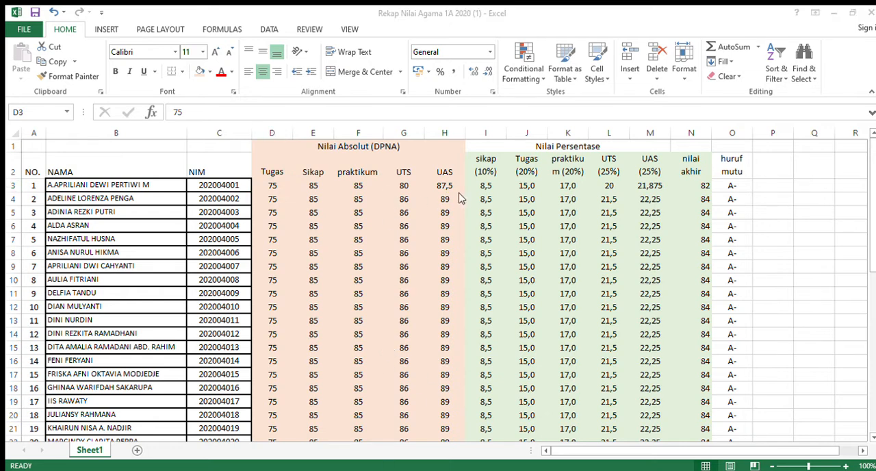
left_click(335, 218)
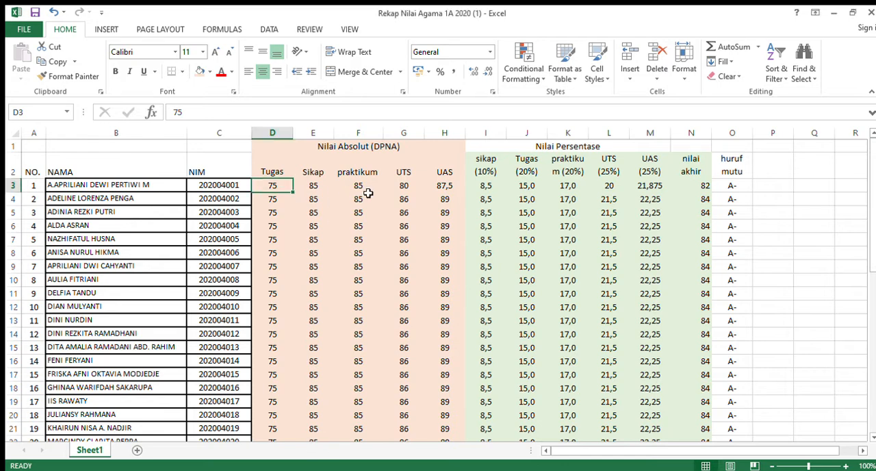
left_click(405, 469)
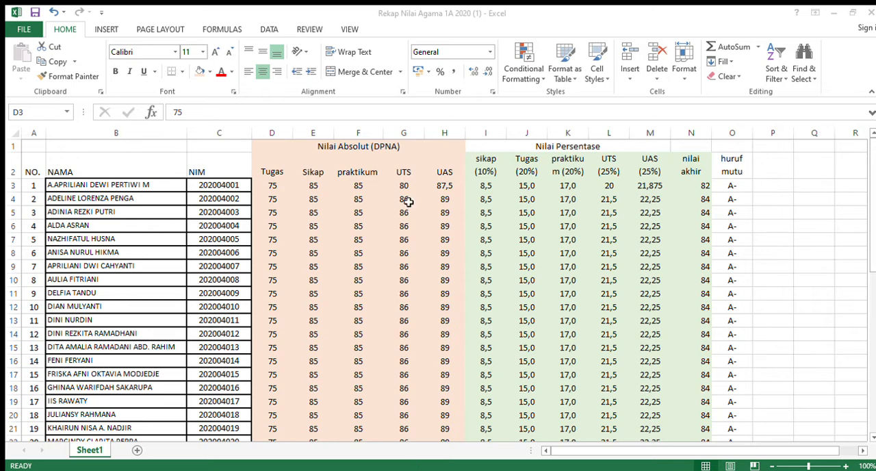
left_click(445, 212)
Inspect the sikap (10%) formulas under Nilai Persentase alongside the students' absolute scores.
left_click(482, 188)
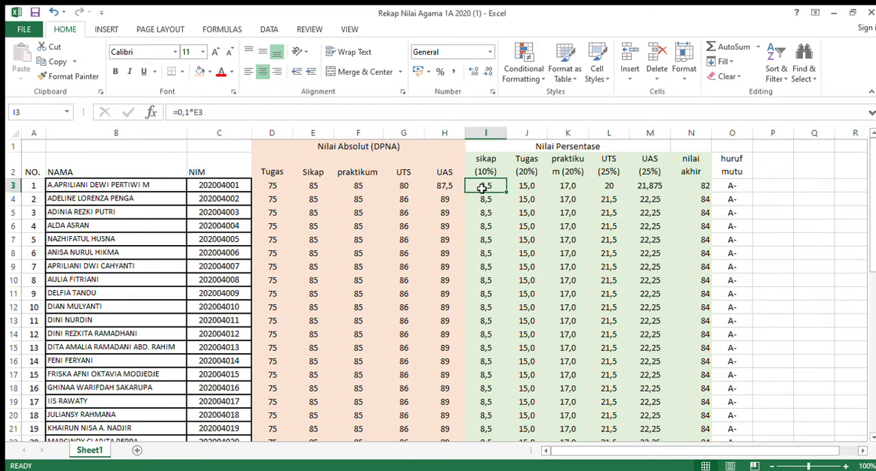
left_click(271, 190)
left_click_drag(272, 189, 454, 405)
left_click(466, 255)
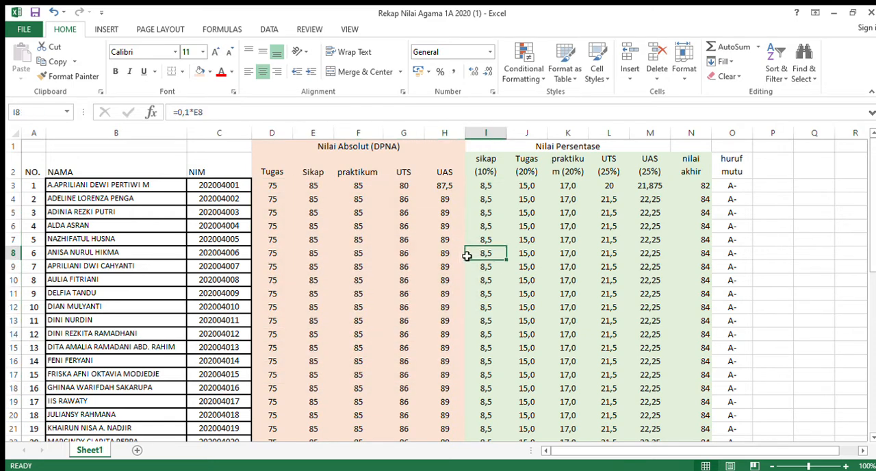
left_click(479, 198)
left_click(482, 184)
Replace the five Nilai Persentase columns, sikap to UAS, with four blank columns before nilai akhir.
left_click_drag(487, 145, 667, 141)
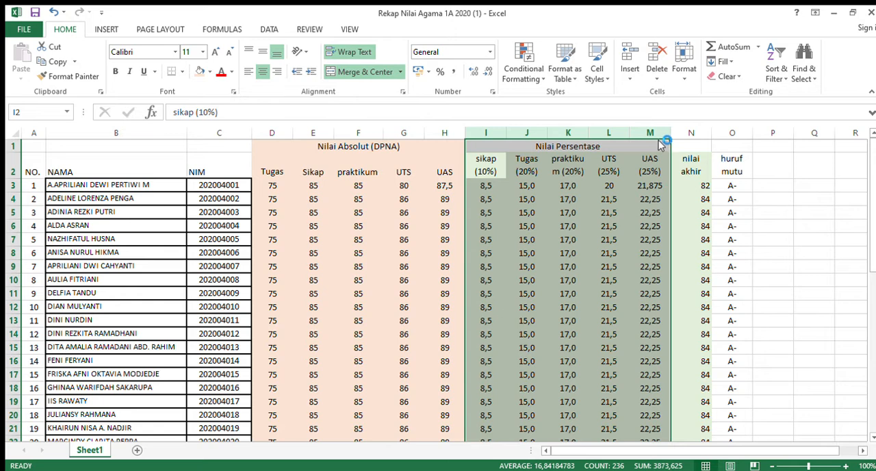
left_click(686, 248)
left_click(498, 137)
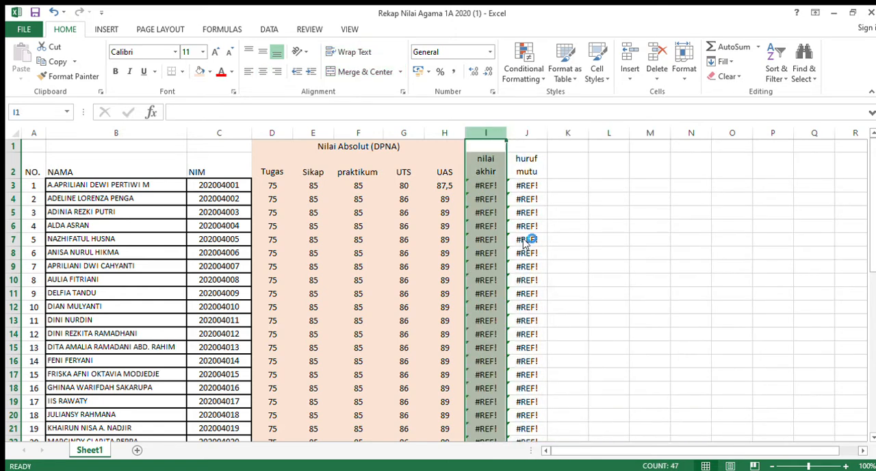
key("ctrl+shift+plus")
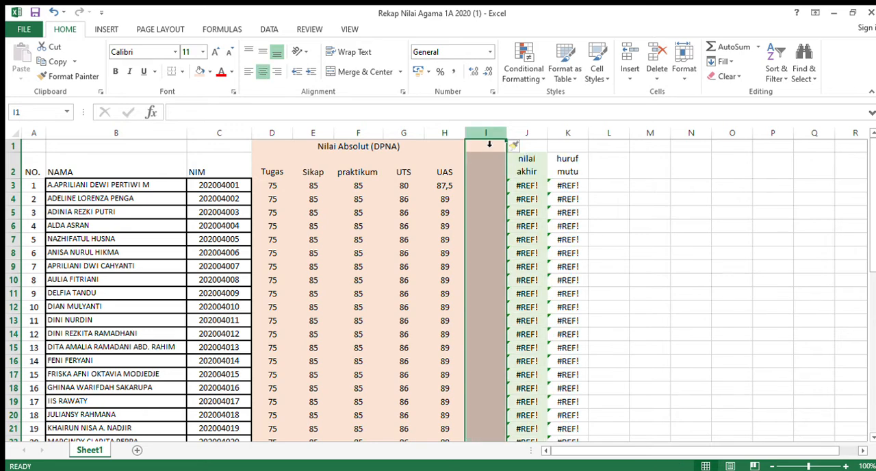
left_click_drag(498, 132, 562, 141)
key("ctrl+shift+plus")
left_click(527, 165)
Fill the four blank columns I to L with light green.
left_click_drag(479, 134, 615, 141)
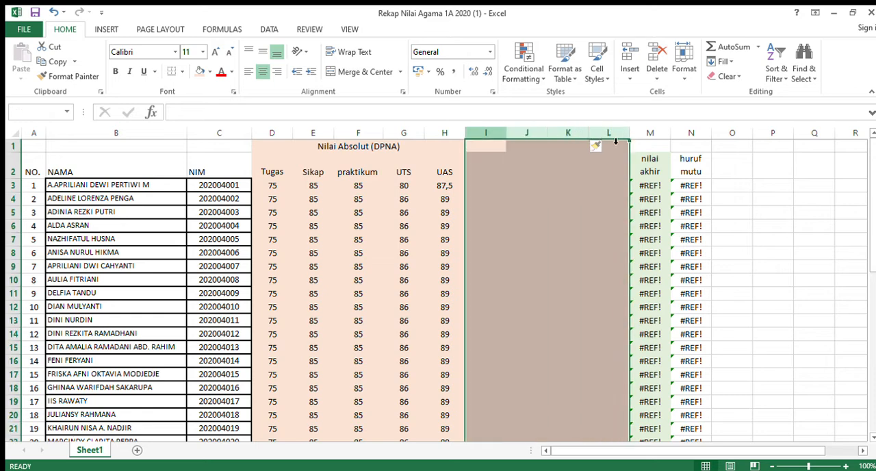
left_click(201, 72)
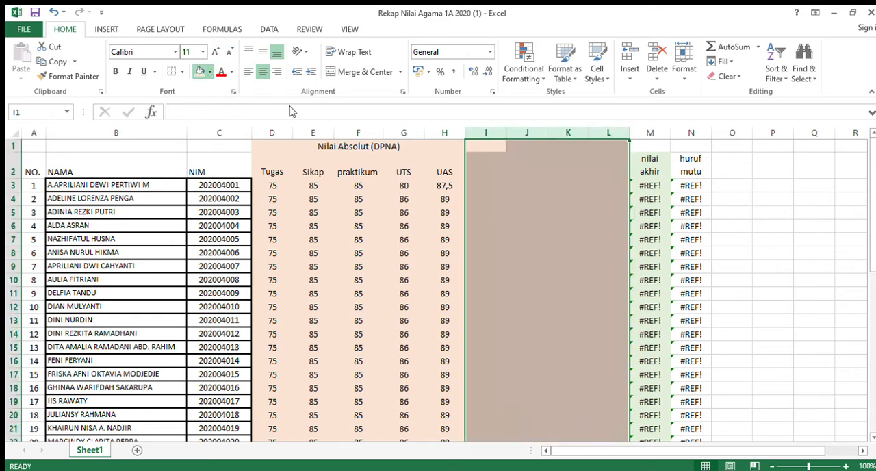
left_click(567, 182)
Merge and center I1:L1 and enter the heading Nilai Persentase.
left_click_drag(496, 147, 599, 147)
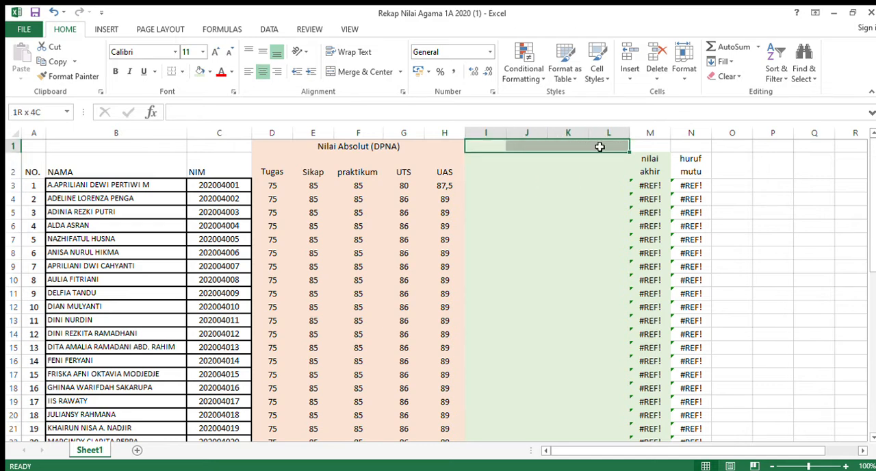
left_click(334, 74)
type("Nil")
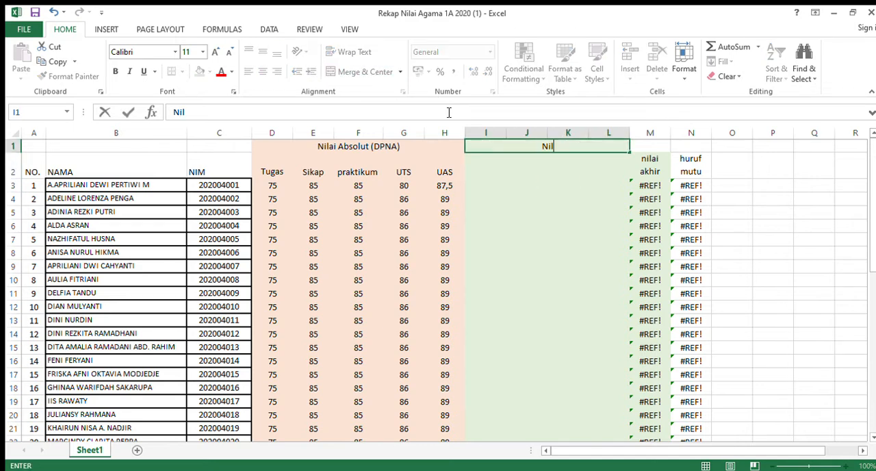
type("ai Persentase")
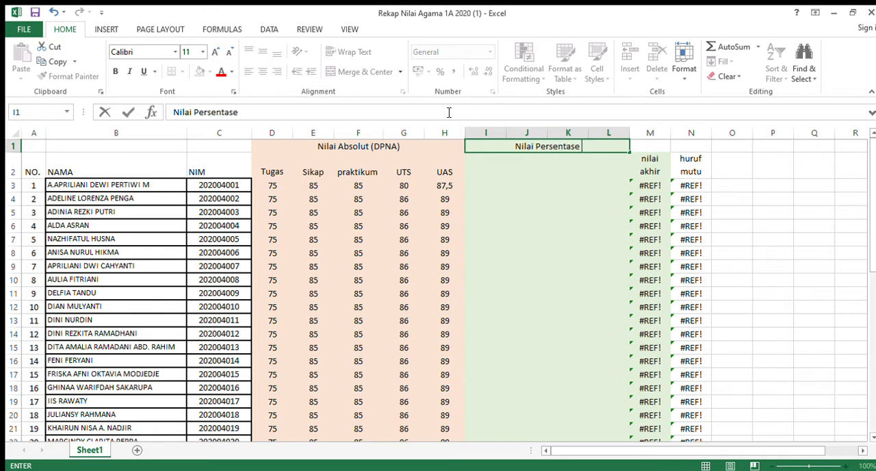
key("Return")
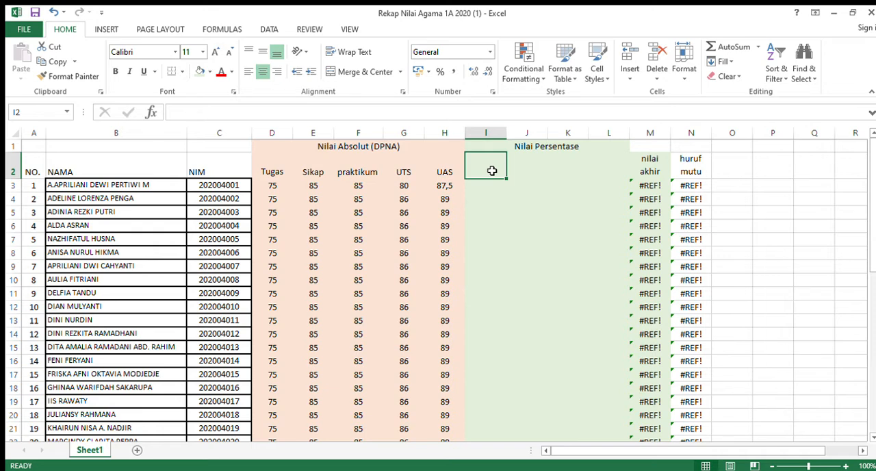
Insert one more blank column at L within the Nilai Persentase section.
left_click(618, 141)
key("ctrl+plus")
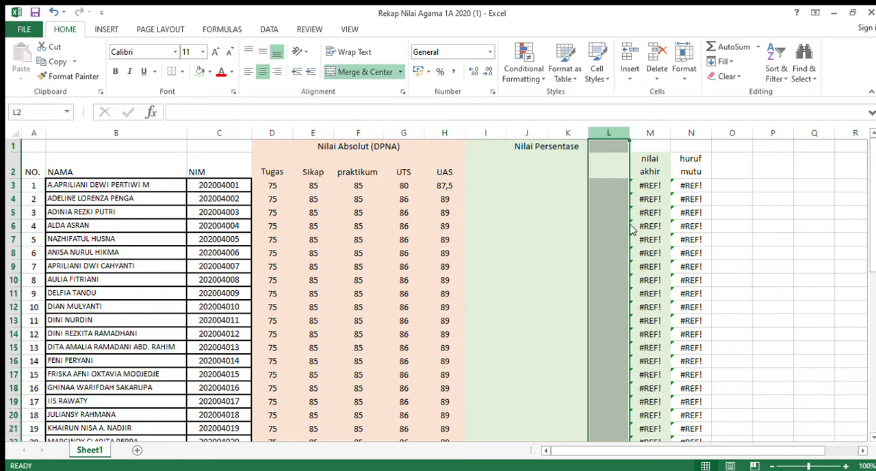
left_click(551, 207)
Copy the Tugas, Sikap, praktikum, UTS and UAS headings from Nilai Absolut into I2:M2 under Nilai Persentase.
left_click_drag(260, 176, 446, 173)
key("ctrl+c")
key("Right")
key("Right")
key("Right")
key("Right")
key("Right")
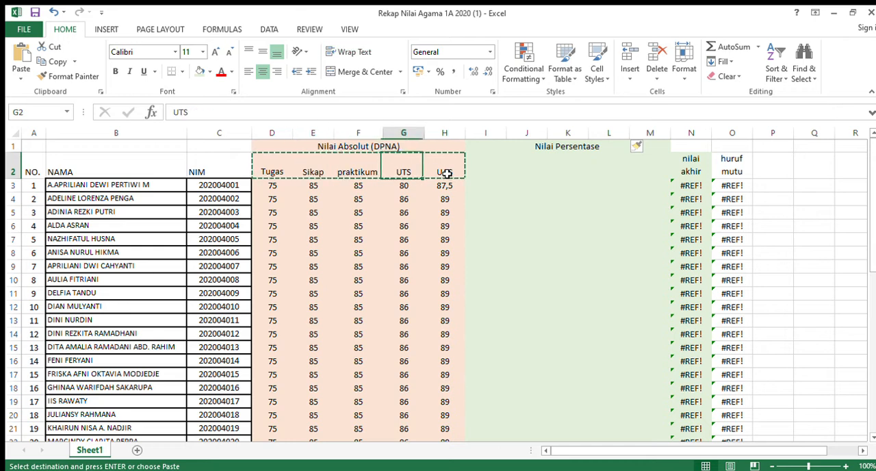
key("ctrl+v")
left_click(497, 163)
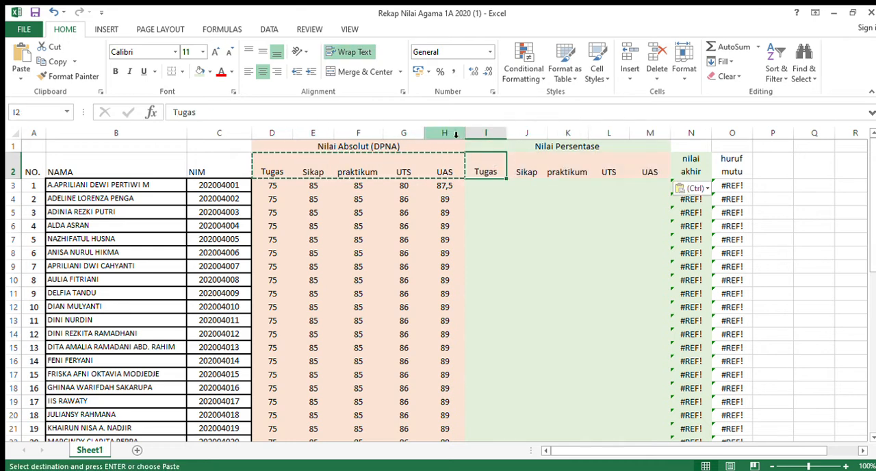
left_click(437, 119)
type("()")
key("BackSpace")
key("BackSpace")
key("Return")
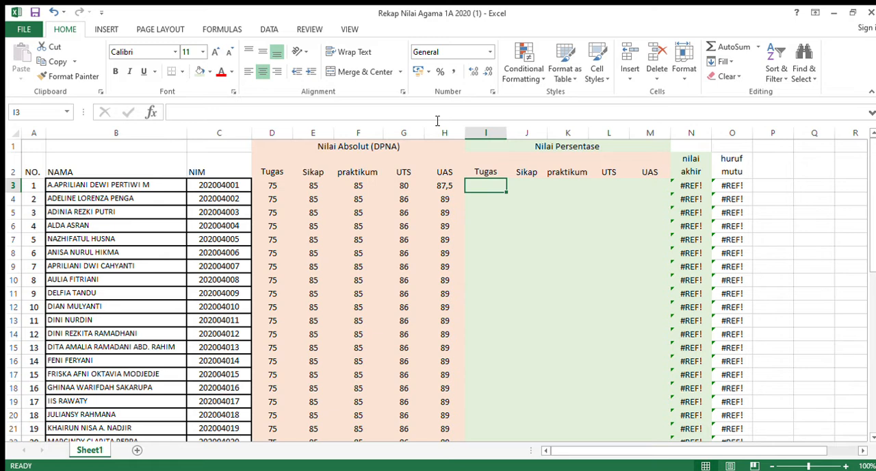
Rename the Sikap heading under Nilai Persentase as Sikap (10%) and widen its column to fit.
key("Up")
key("Right")
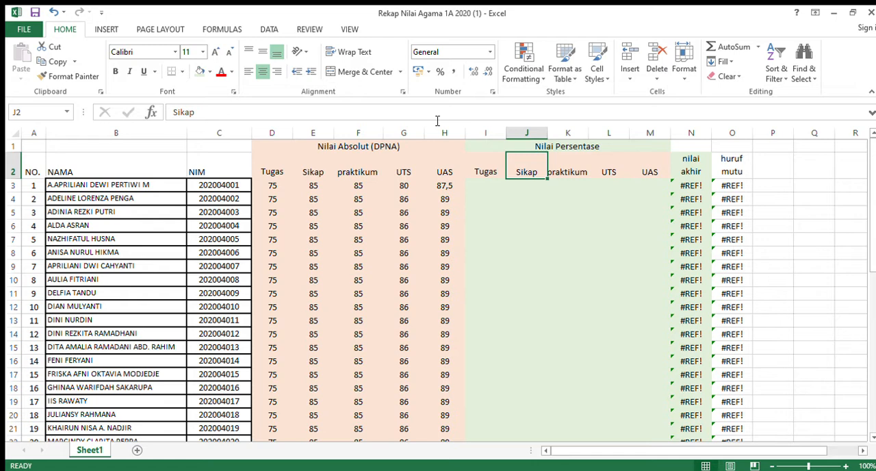
key("F2")
type("(10)")
key("Left")
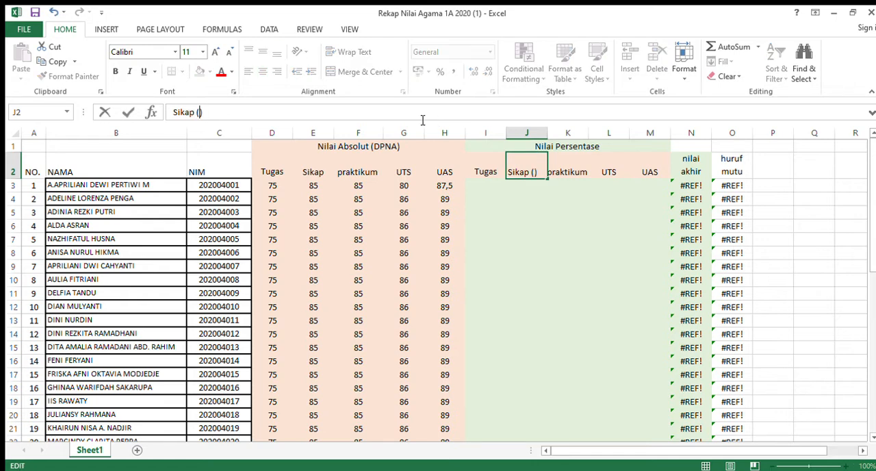
type("10%")
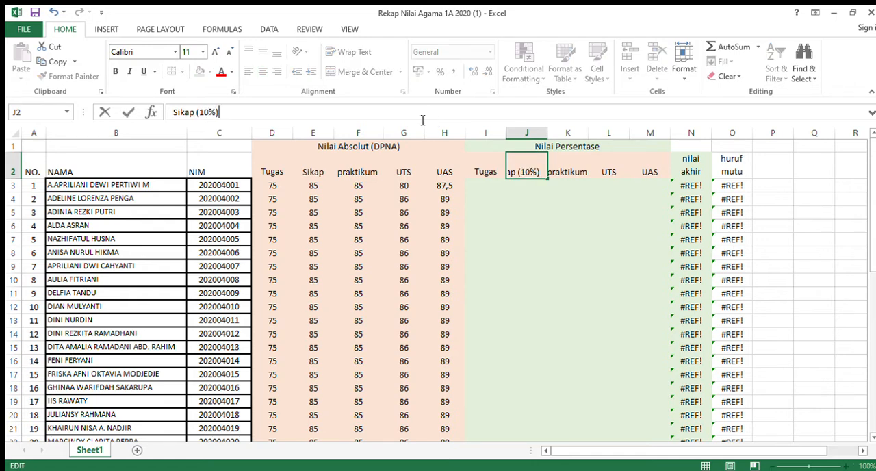
key("Return")
key("Up")
left_click_drag(548, 132, 557, 132)
Fill the five copied headings I2:M2 with the same light green as the Nilai Persentase columns.
left_click(488, 173)
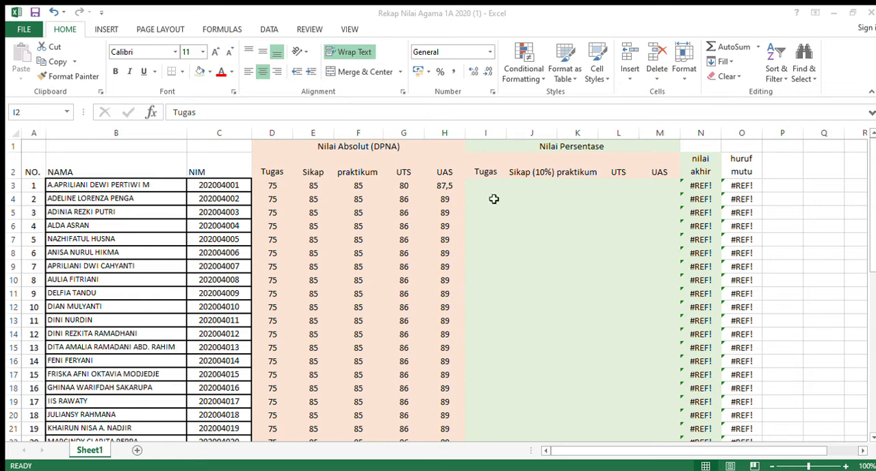
left_click(487, 175)
left_click_drag(484, 172, 660, 171)
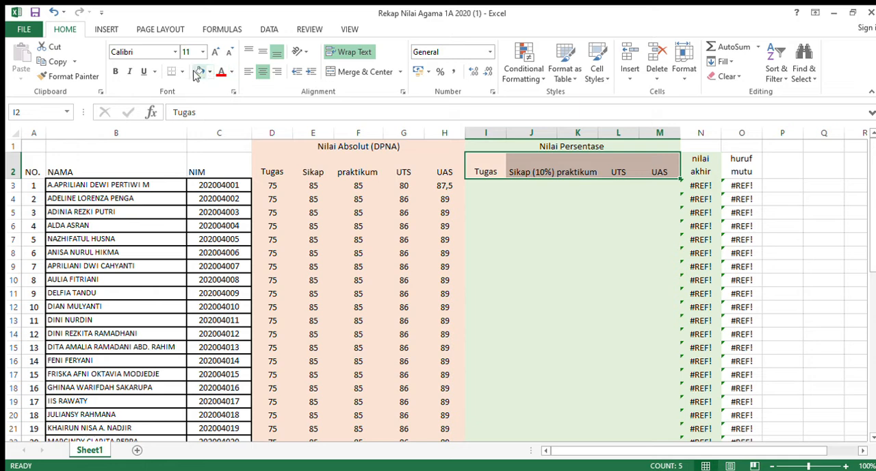
Rename the Tugas heading under Nilai Persentase as Tugas (25%).
left_click(497, 171)
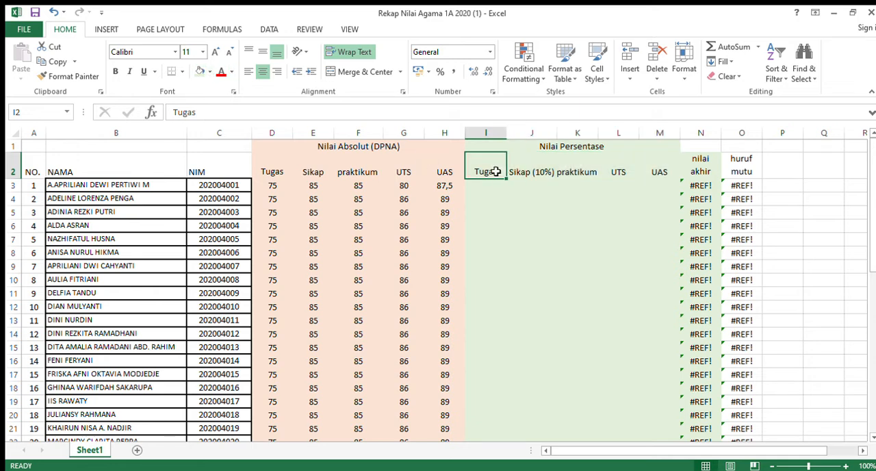
left_click(462, 120)
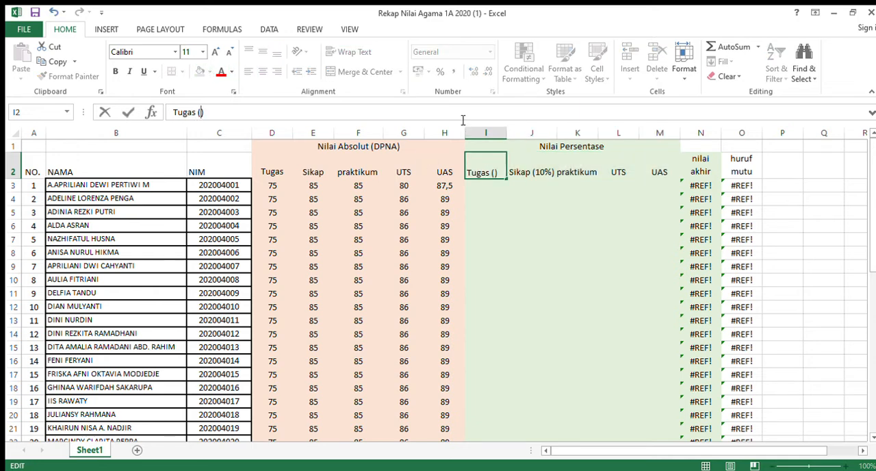
type("(25%")
key("ctrl+Return")
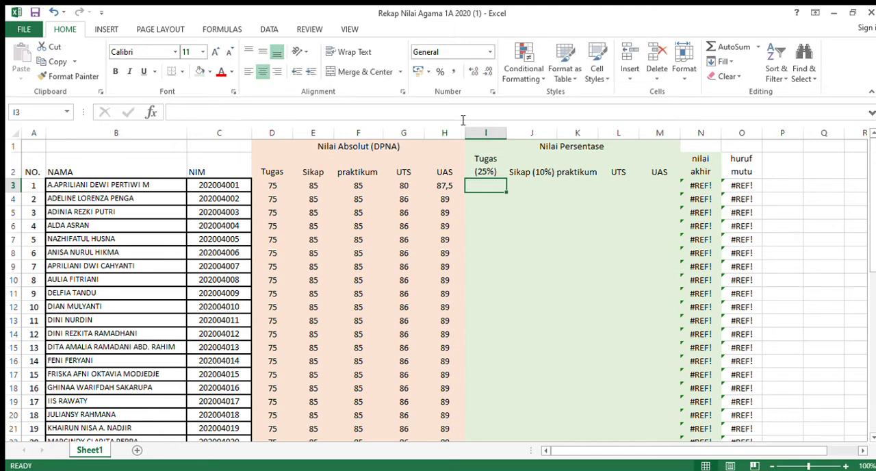
key("Right")
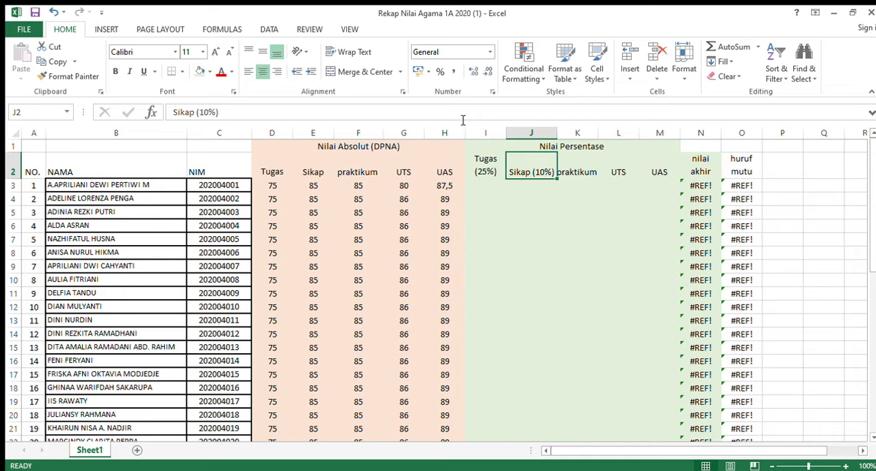
left_click(419, 470)
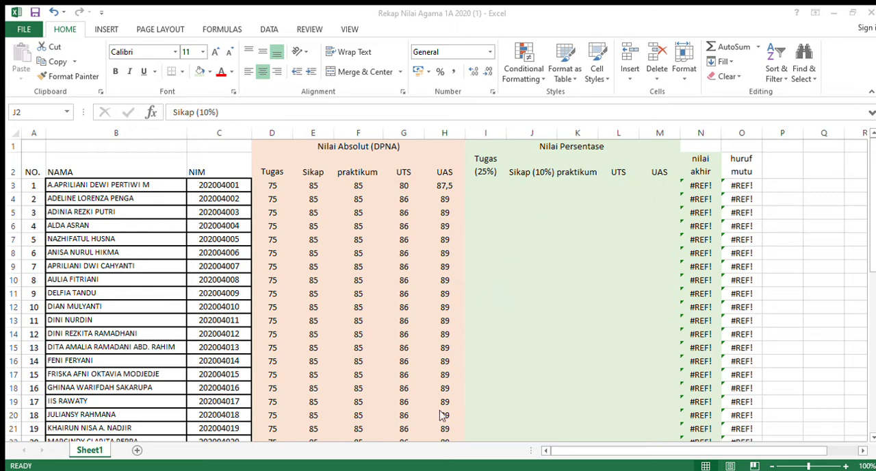
left_click(345, 450)
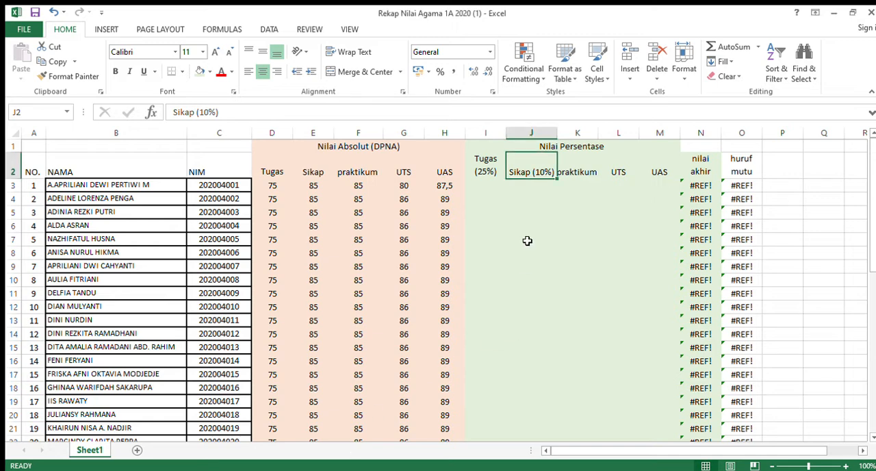
Widen the praktikum column under Nilai Persentase and rename its heading as praktikum (25%).
left_click(567, 170)
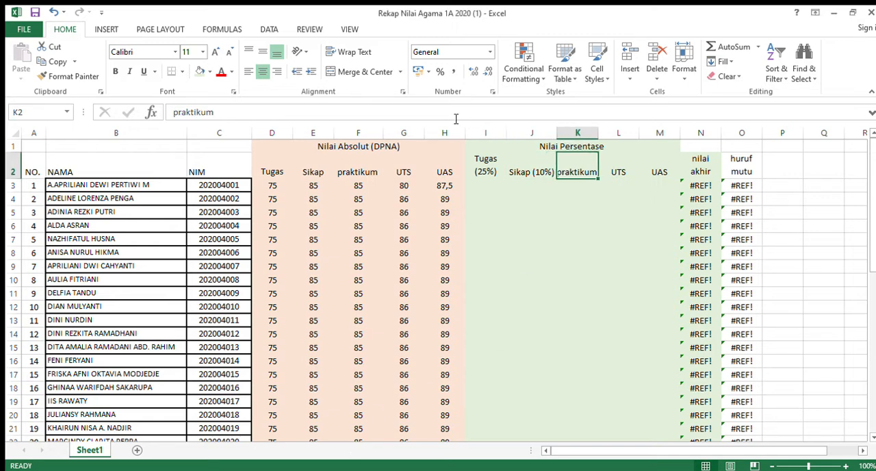
left_click_drag(593, 139, 604, 140)
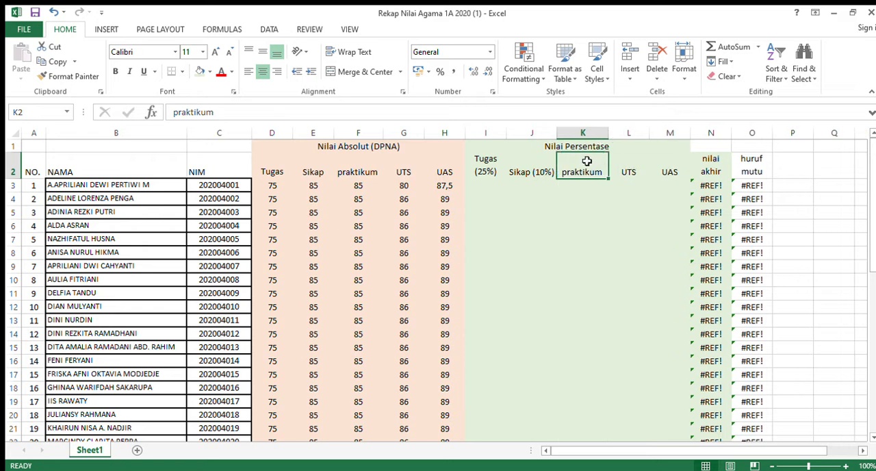
left_click(486, 110)
type("(10")
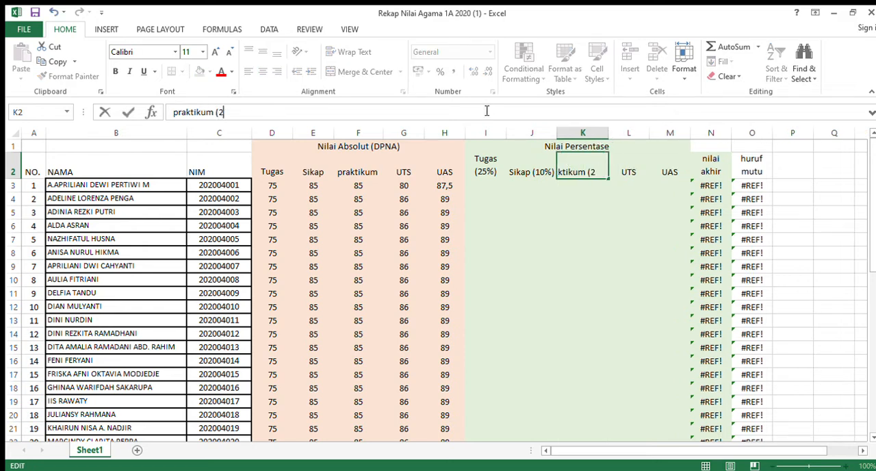
type("%")
key("BackSpace")
key("BackSpace")
type("5%)")
key("Tab")
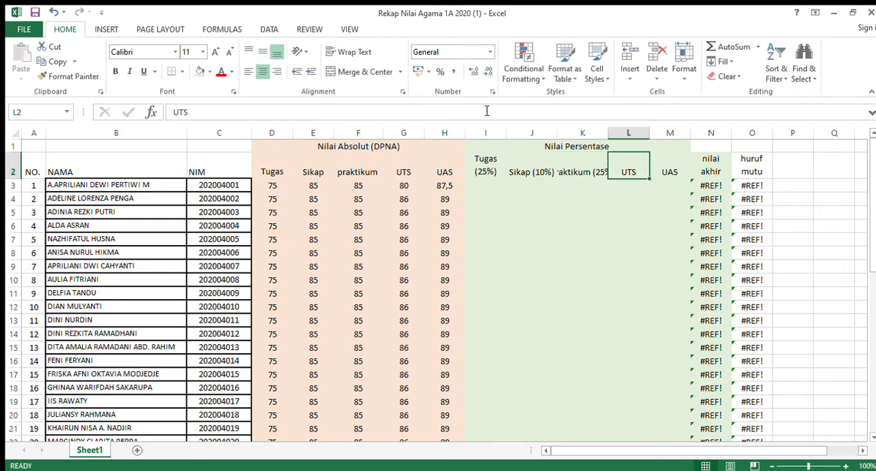
Rename the last two Nilai Persentase headings as UTS (20%) and UAS (20%).
left_click(466, 113)
type("()")
type("20%")
key("Tab")
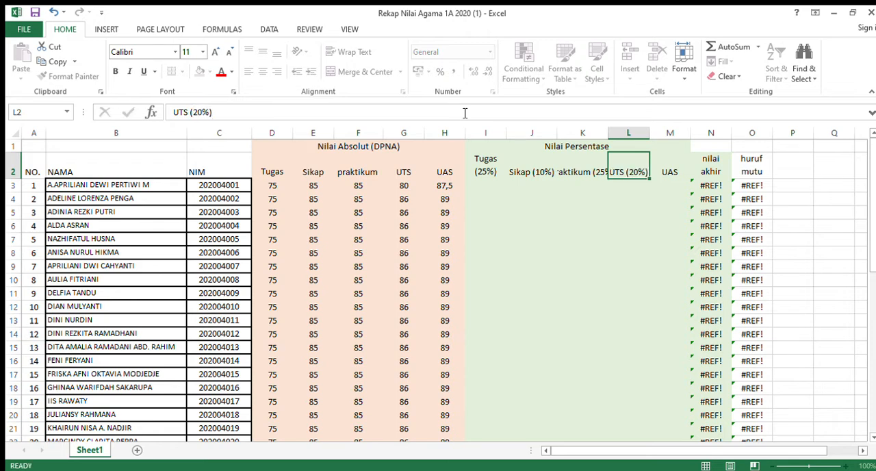
left_click(450, 113)
type("(20%)")
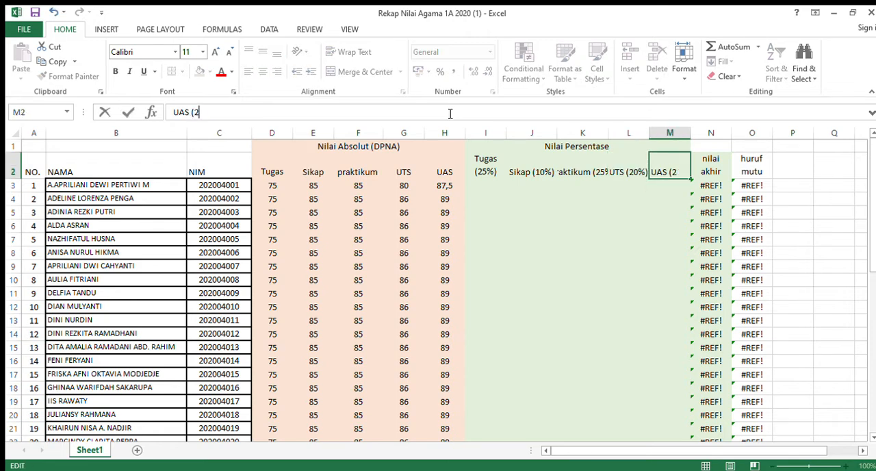
key("Return")
key("Up")
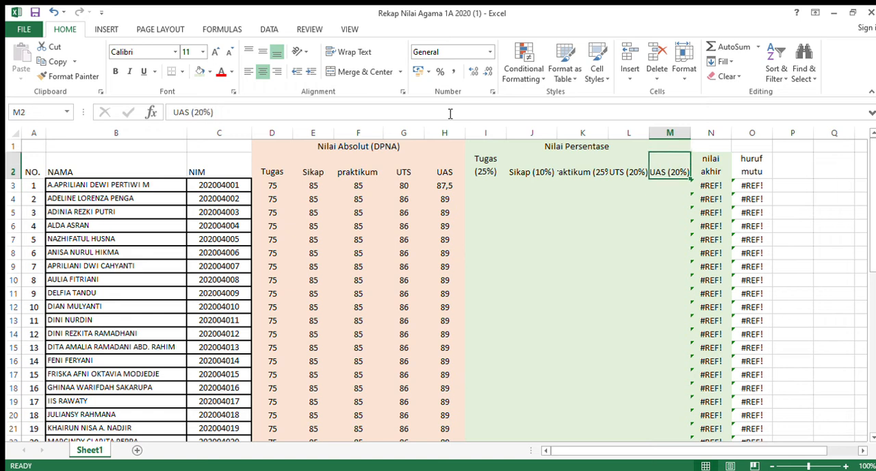
Change the Tugas heading under Nilai Persentase to Tugas (20%).
left_click(484, 171)
left_click(272, 190)
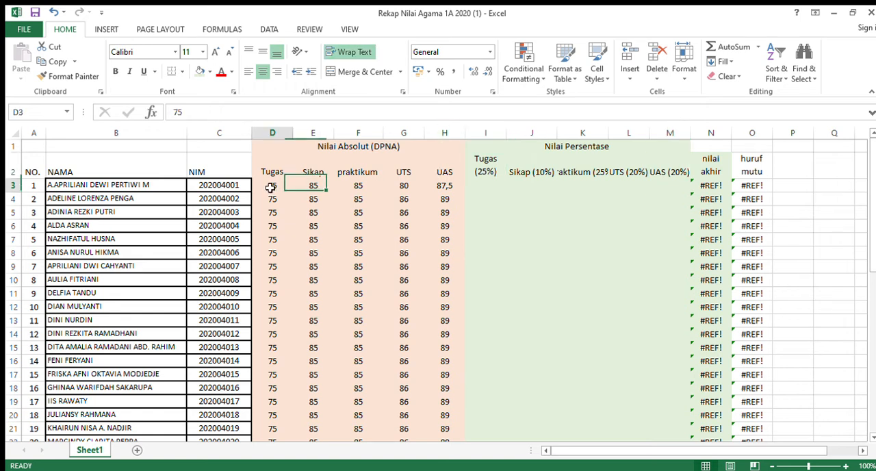
left_click(485, 169)
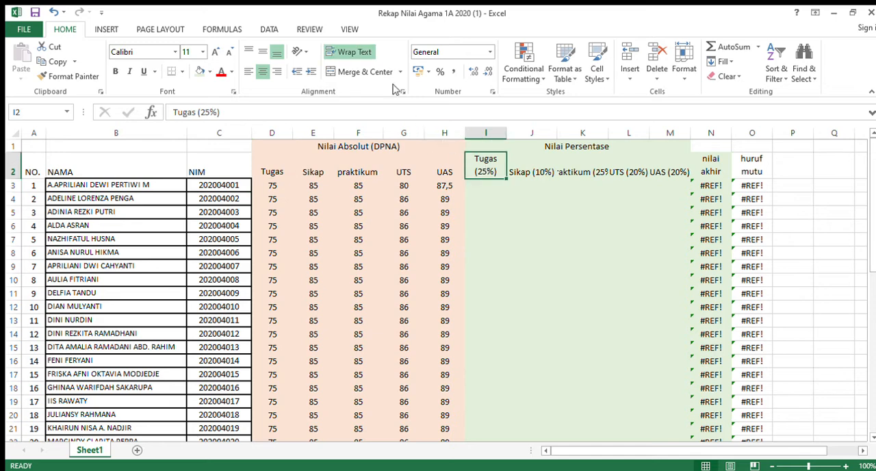
left_click(387, 111)
key("Left")
key("Left")
key("BackSpace")
type("0")
key("ctrl+Return")
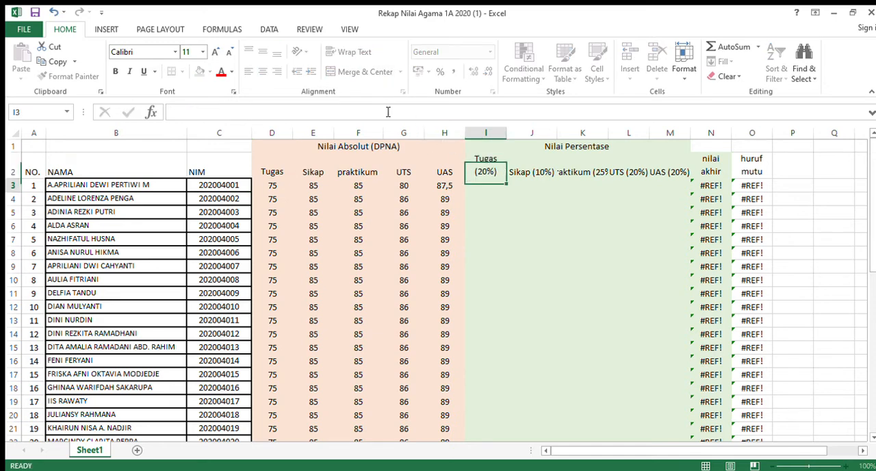
Change the praktikum heading under Nilai Persentase to praktikum (20%), leaving Sikap (10%) as it is.
key("Right")
left_click(349, 114)
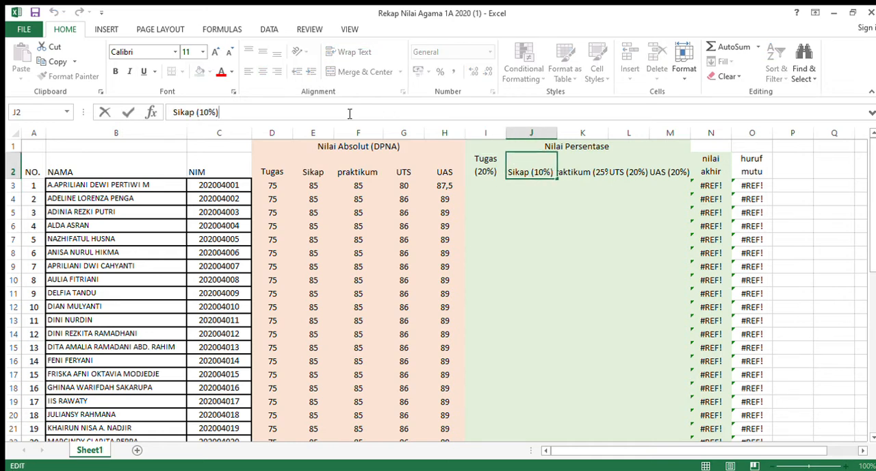
key("ctrl+Return")
key("Right")
left_click(335, 113)
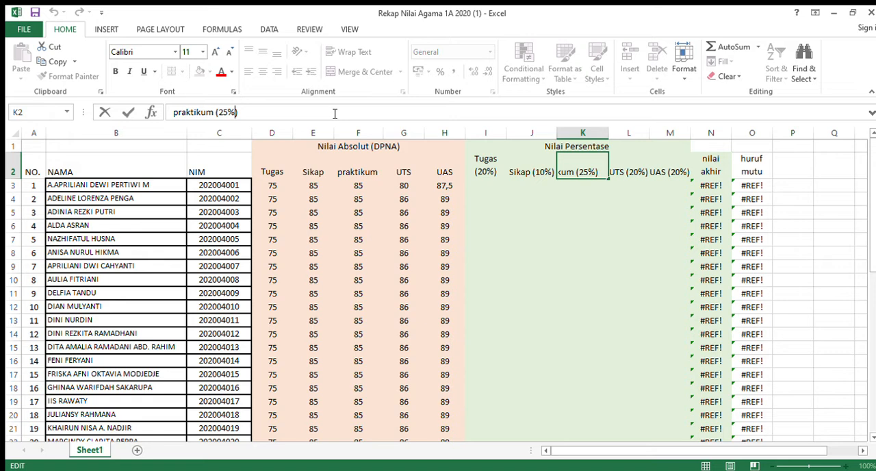
key("BackSpace")
type("0")
key("ctrl+Return")
Change the last two Nilai Persentase headings to UTS (25%) and UAS (25%).
key("Right")
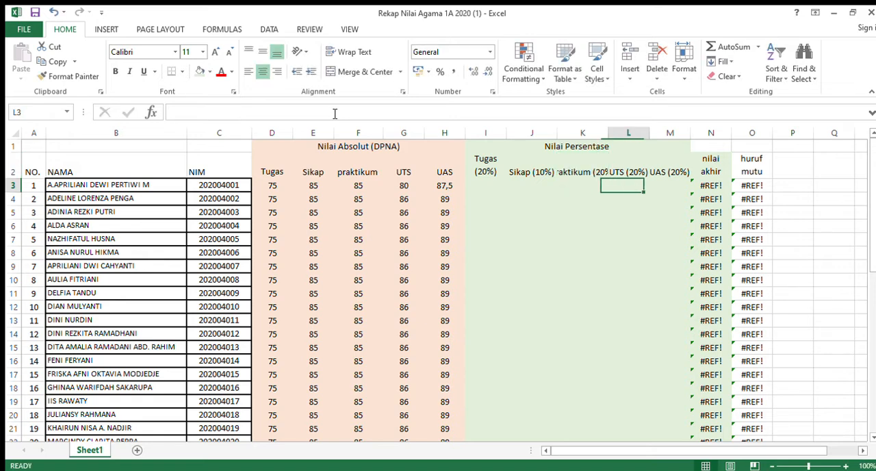
left_click(317, 115)
key("BackSpace")
type("5")
key("ctrl+Return")
key("Right")
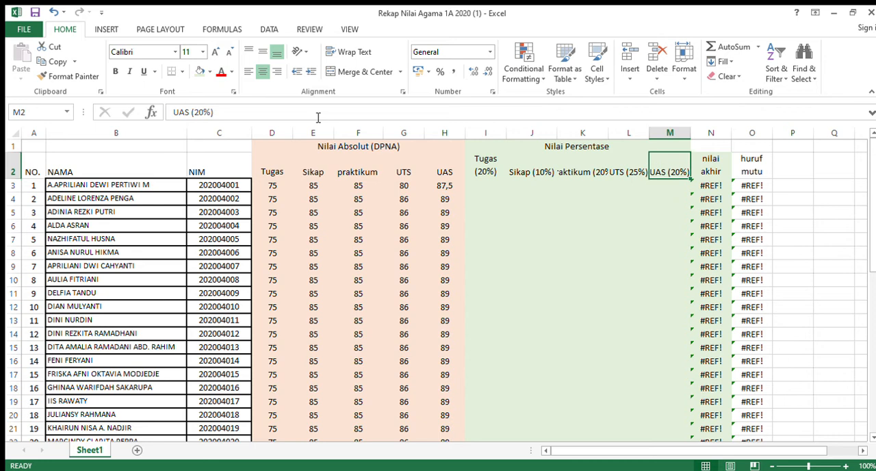
left_click(318, 117)
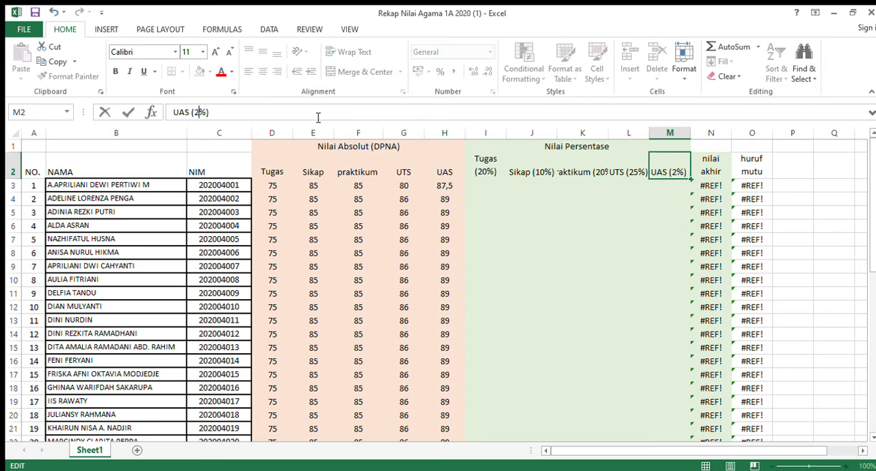
key("BackSpace")
type("5")
key("Return")
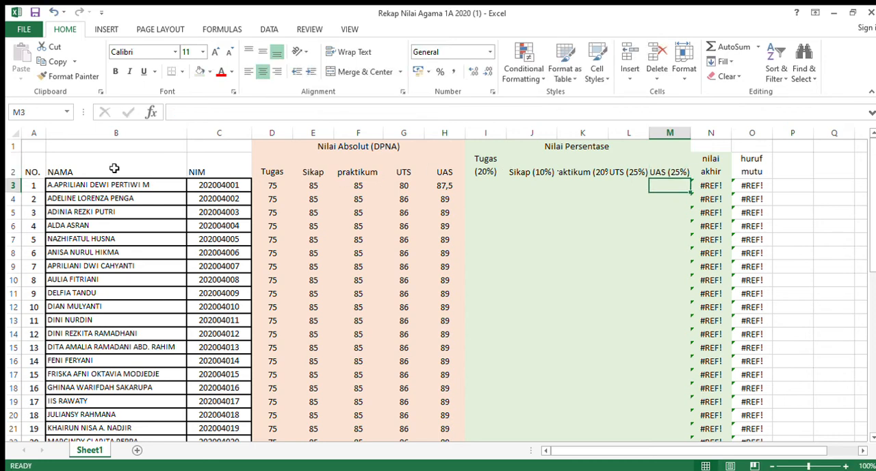
Wrap the text of the whole heading row 2.
left_click(12, 165)
left_click(336, 61)
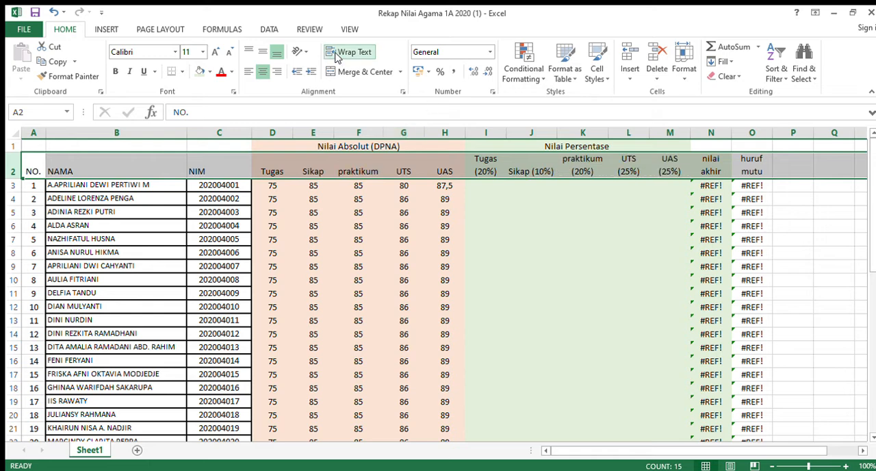
left_click(580, 187)
Enter the weighted Tugas formula =0,2*D3 in cell I3 for the first student.
left_click(489, 186)
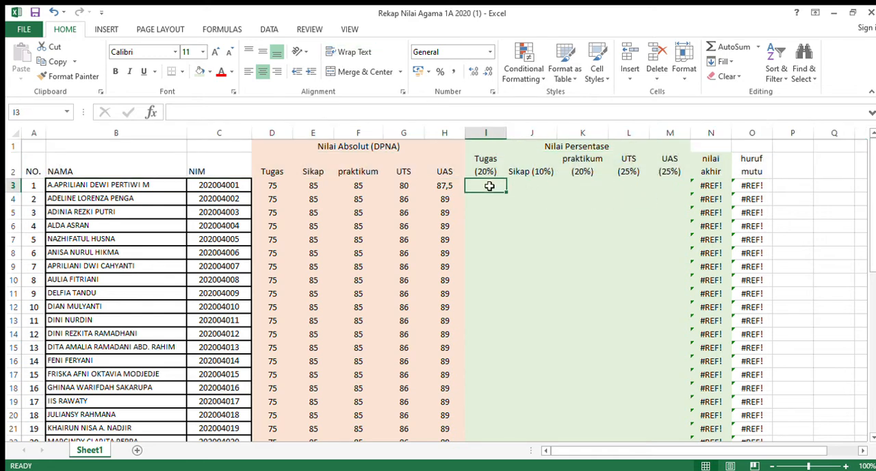
type("=0,2*")
left_click(267, 188)
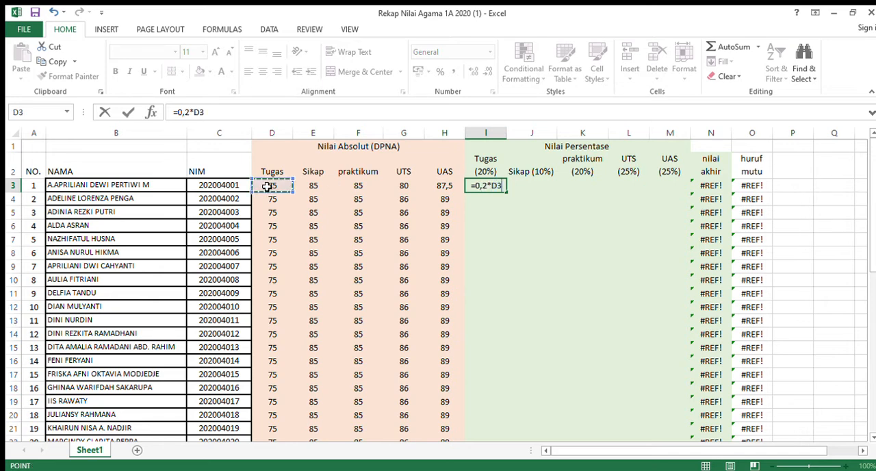
key("Tab")
Enter the weighted Sikap formula =0,1*E3 in cell J3.
type("=0,1")
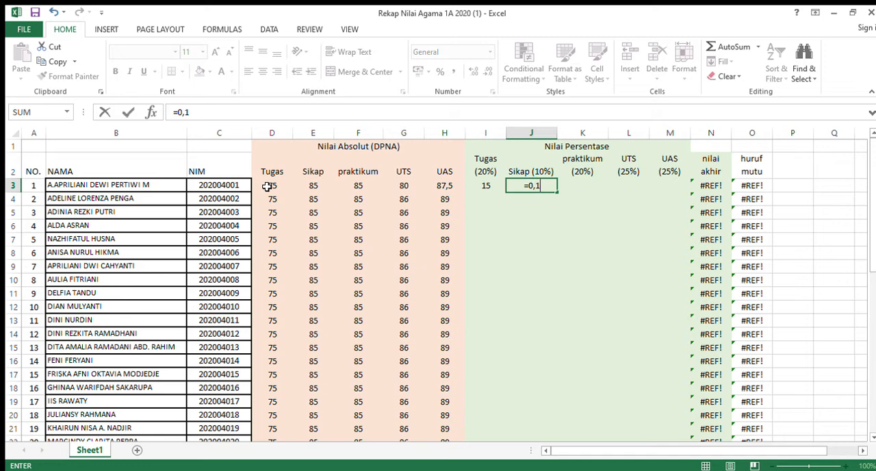
type("%")
key("BackSpace")
type("*")
left_click(304, 187)
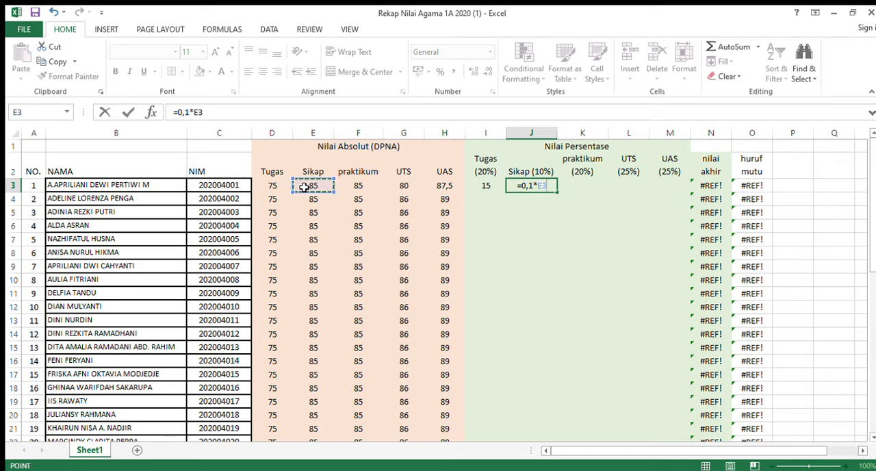
key("ctrl+Return")
Enter the weighted praktikum formula =0,2*F3 in cell K3.
key("Right")
type("=0,2*")
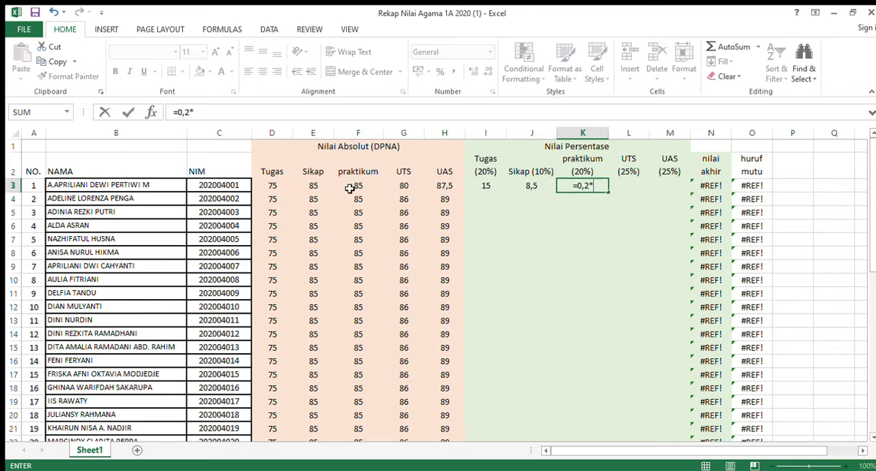
left_click(348, 187)
key("Return")
Enter the weighted UTS formula =0,25*G3 in cell L3.
key("Up")
key("Right")
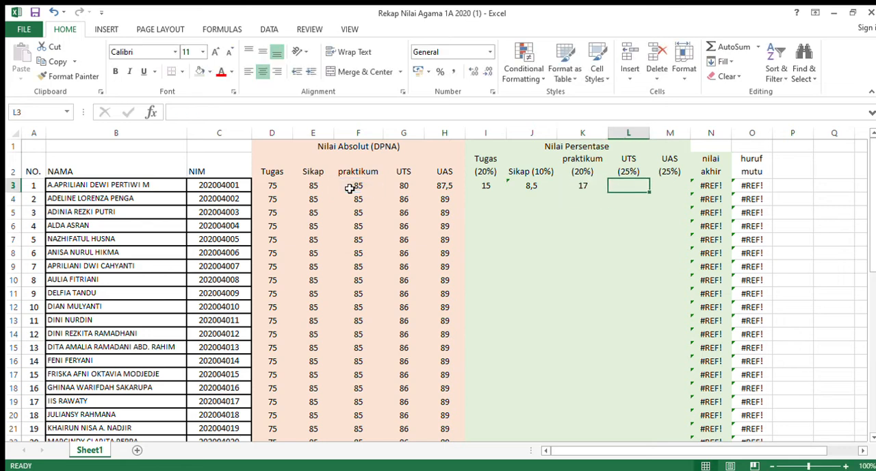
type("=0,25*")
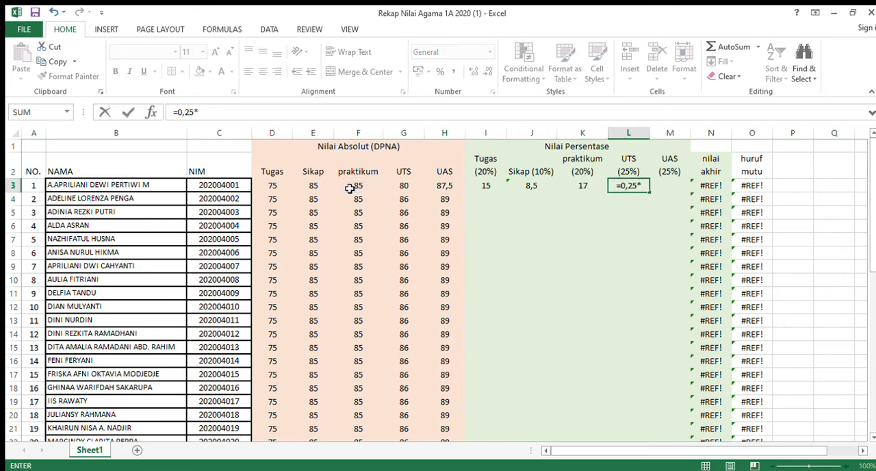
left_click(401, 185)
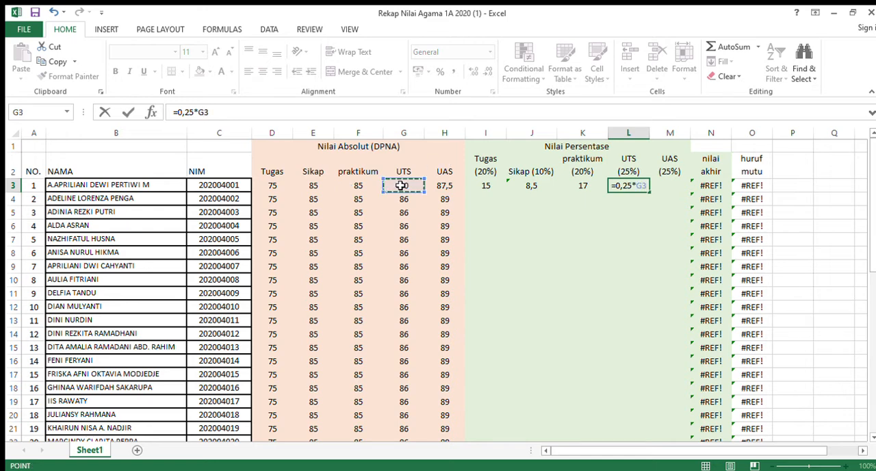
key("Return")
Enter the weighted UAS formula =0,25*H3 in cell M3.
key("Up")
key("Right")
type("=0,")
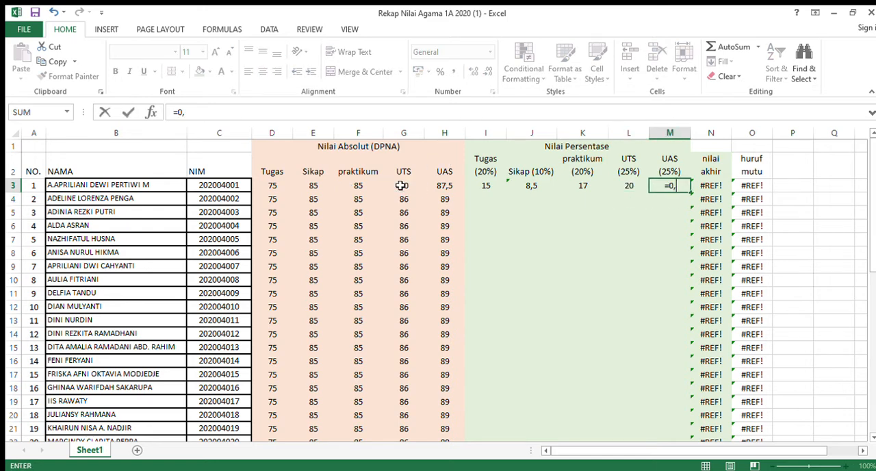
type("25*")
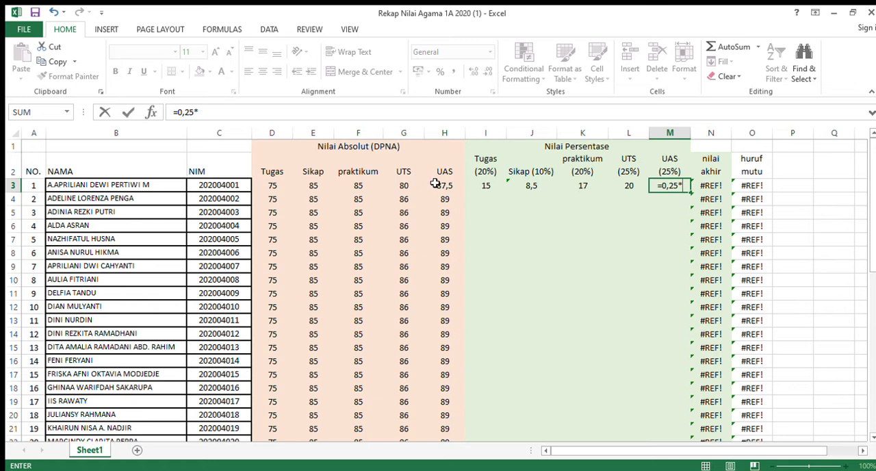
left_click(436, 185)
key("Return")
Review the weighted formulas in I3:M3 against the absolute scores, checking which cell the Sikap formula references.
key("Up")
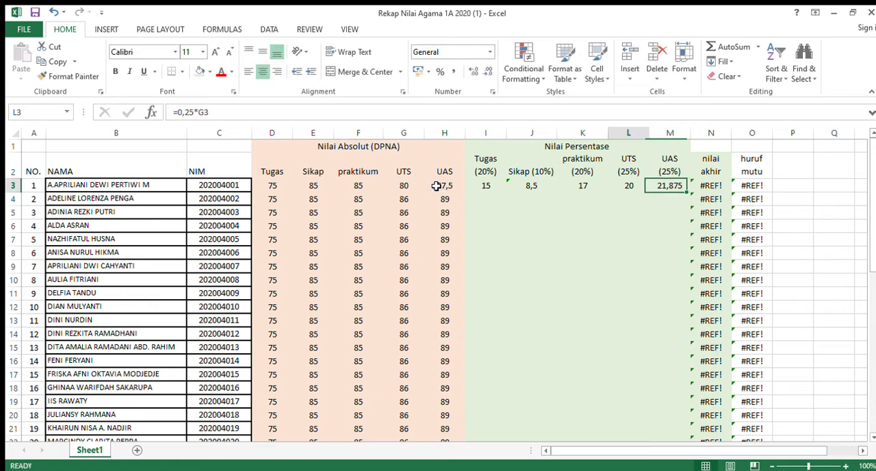
key("Left")
key("Left")
key("Left")
key("Left")
key("Left")
key("Right")
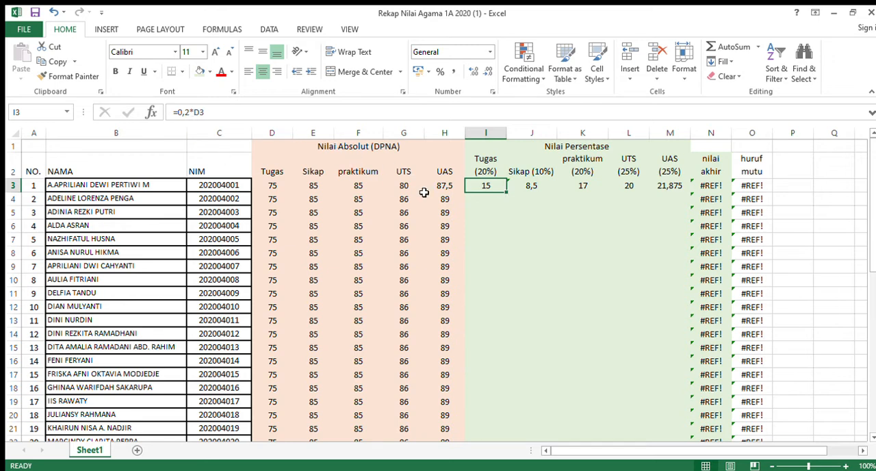
left_click(271, 188)
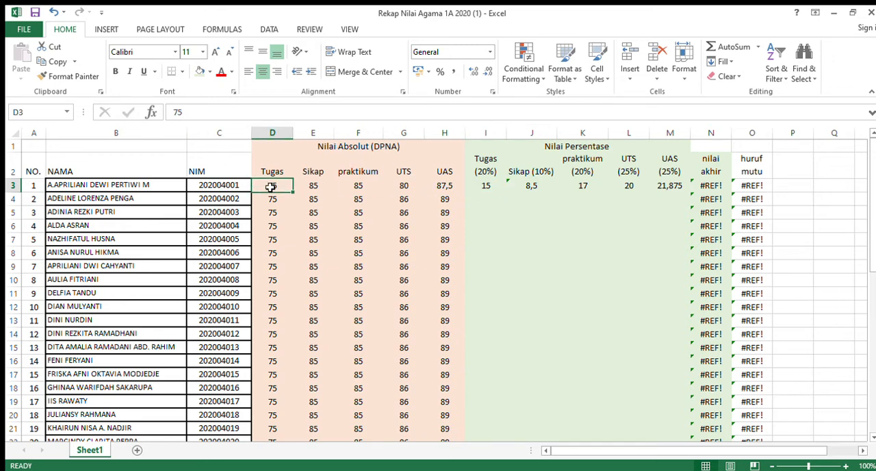
left_click(481, 187)
left_click(534, 187)
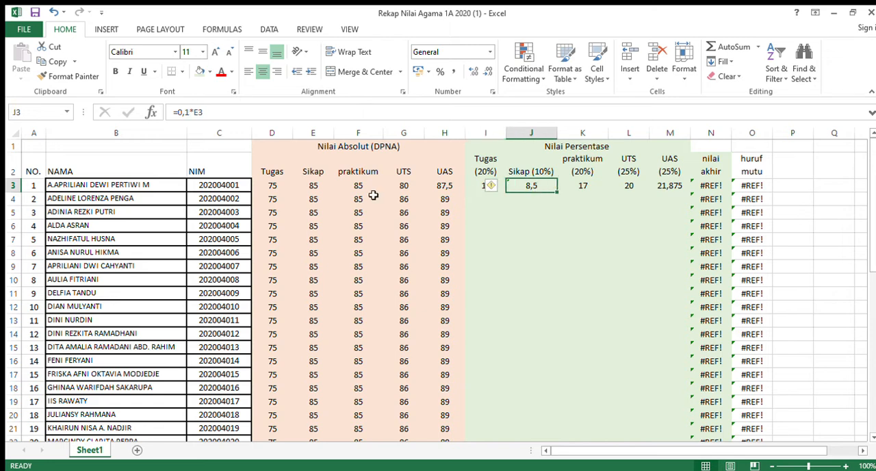
left_click(191, 112)
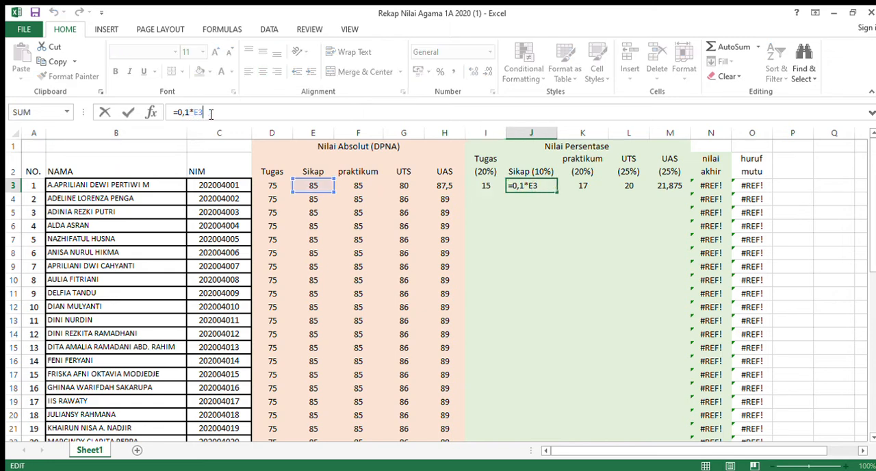
key("Return")
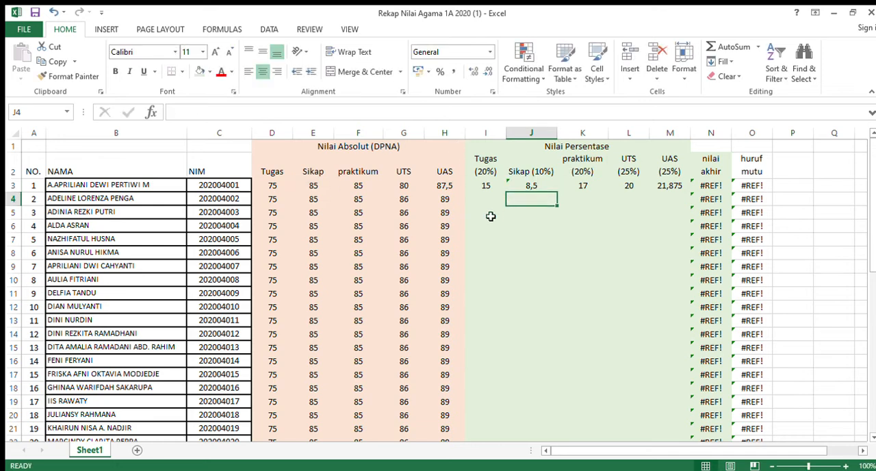
Fill the five weighted formulas in I3:M3 down the Nilai Persentase columns through row 58.
left_click(487, 190)
left_click_drag(487, 192, 665, 186)
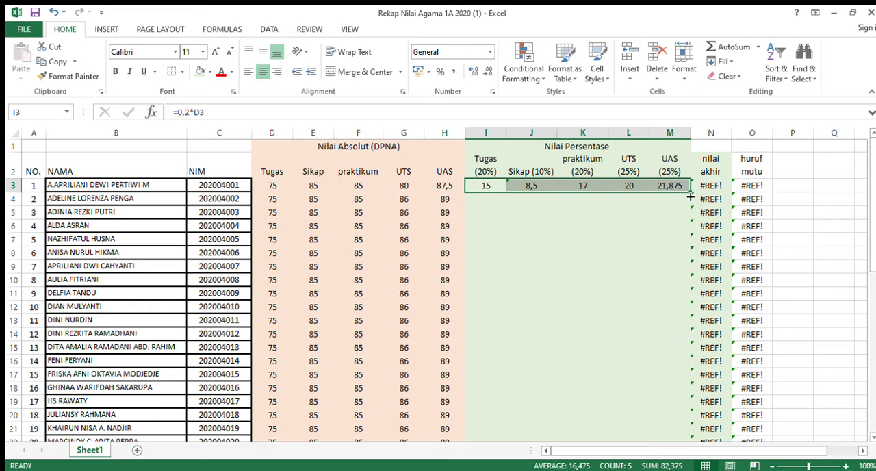
double_click(690, 196)
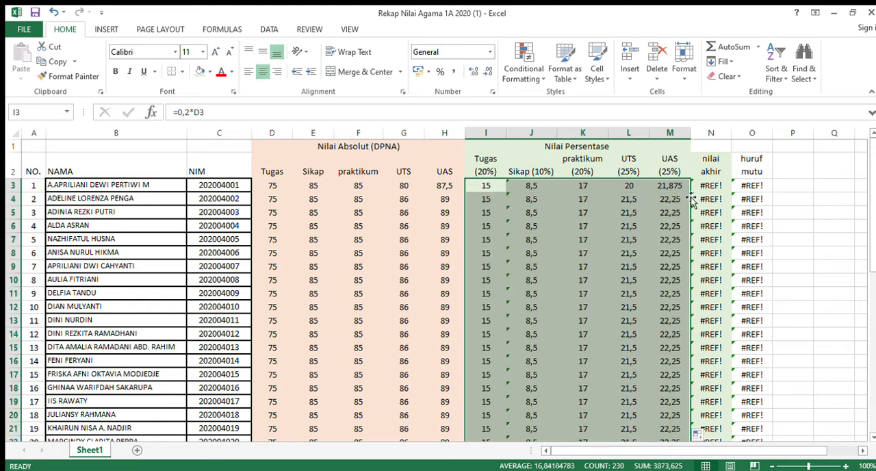
left_click(663, 199)
left_click_drag(482, 185, 670, 410)
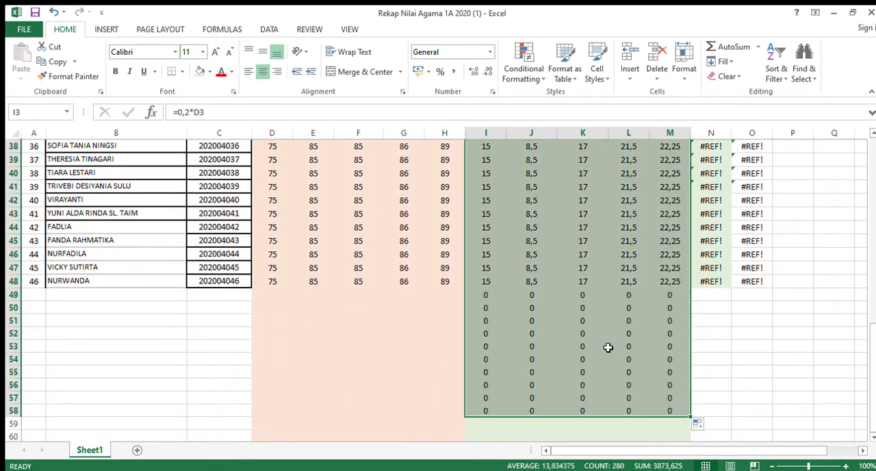
Clear the surplus formulas below the last student in I49:M58.
left_click(547, 311)
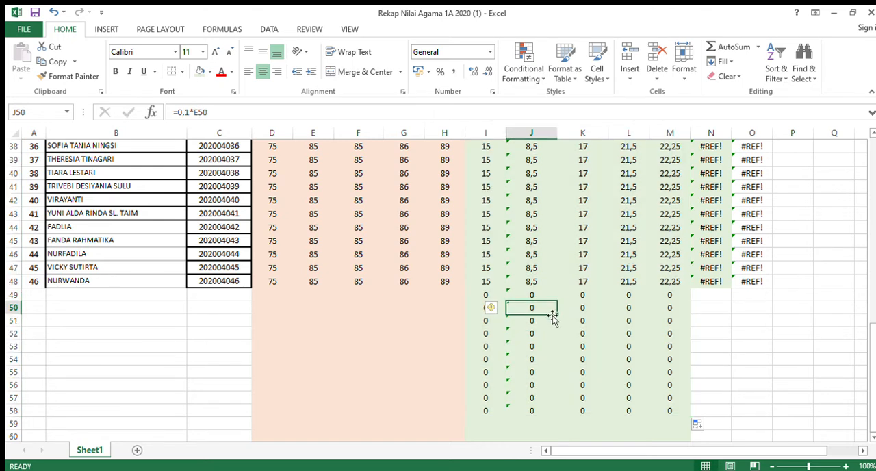
left_click_drag(487, 295, 669, 412)
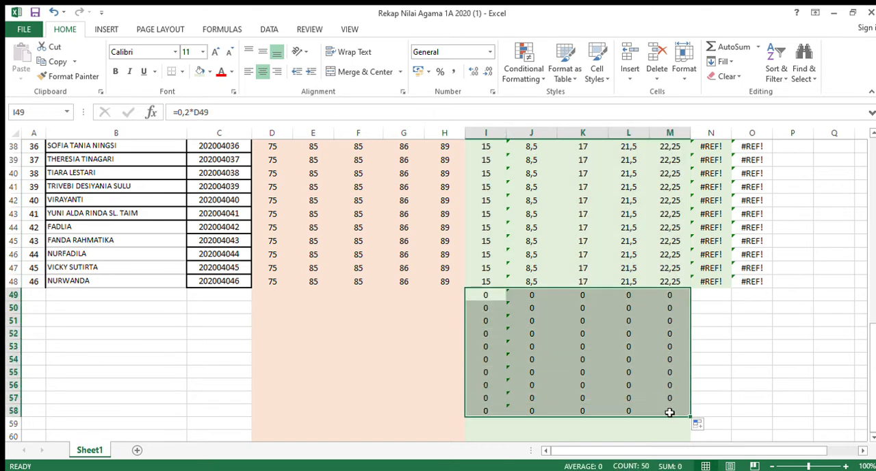
key("Delete")
left_click(669, 412)
Replace the broken nilai akhir formula in N3 with =SUM(I3:M3) and fill it down column N for all students.
left_click_drag(873, 375, 873, 192)
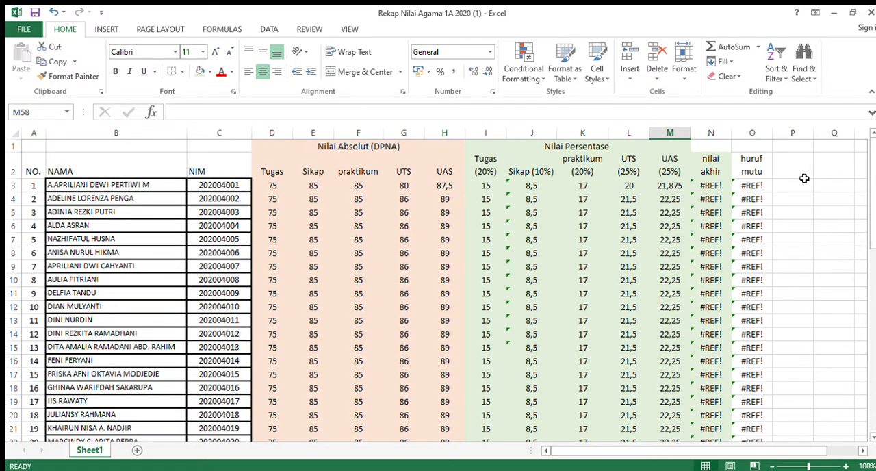
left_click(716, 187)
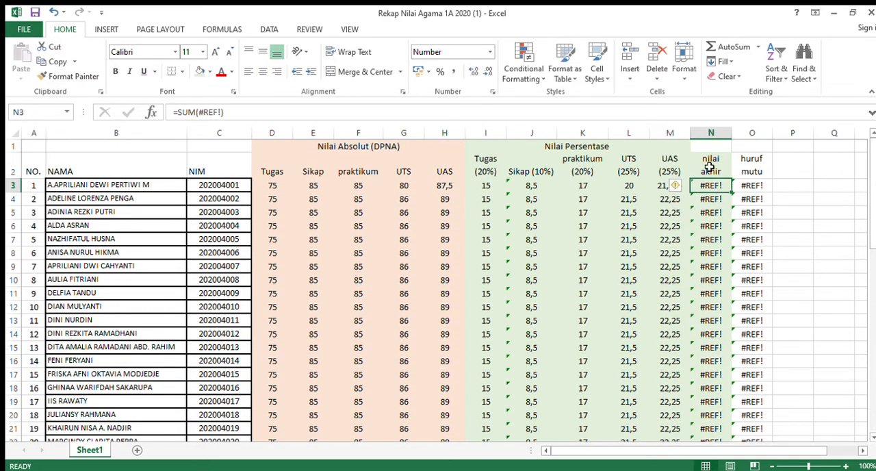
left_click(519, 115)
key("BackSpace")
key("BackSpace")
key("BackSpace")
key("BackSpace")
key("BackSpace")
key("BackSpace")
key("BackSpace")
key("BackSpace")
key("BackSpace")
key("BackSpace")
key("BackSpace")
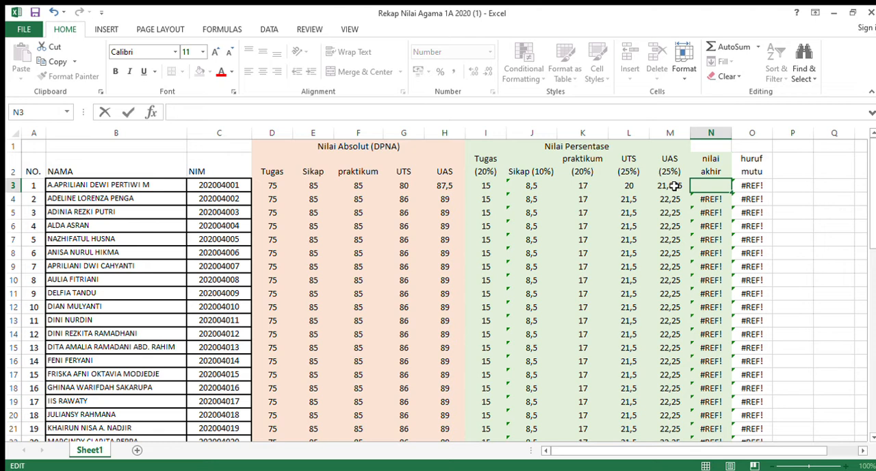
type("=sum(")
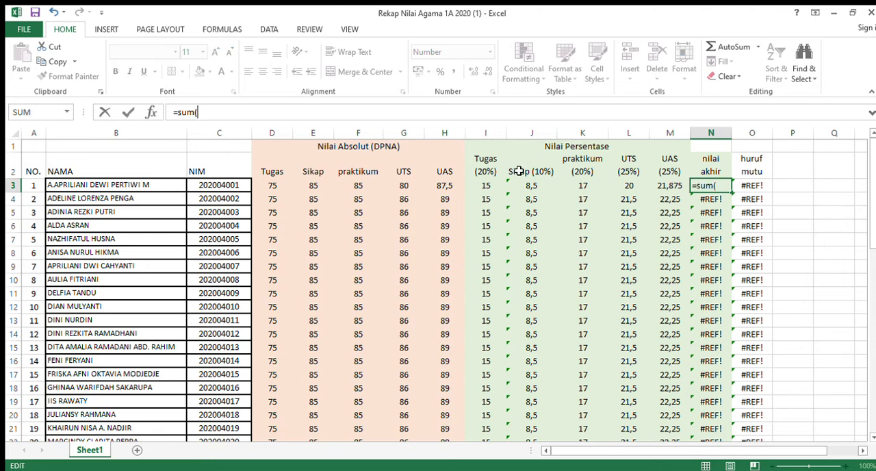
left_click_drag(496, 183, 668, 185)
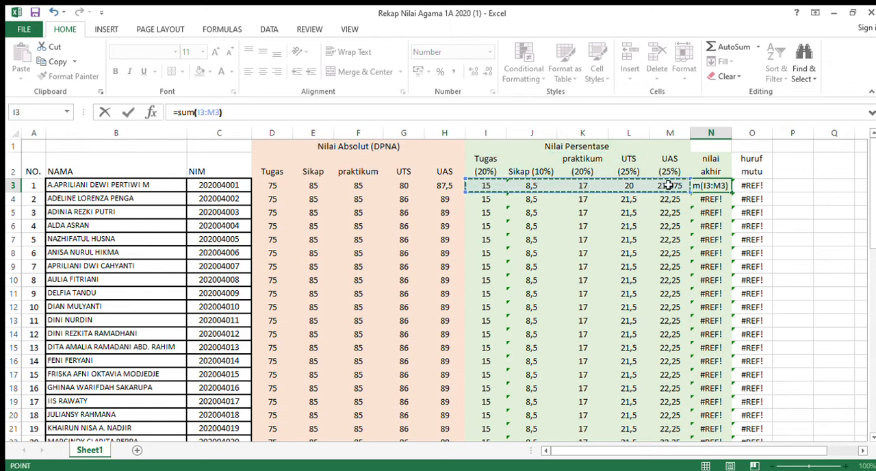
key("Return")
left_click(716, 189)
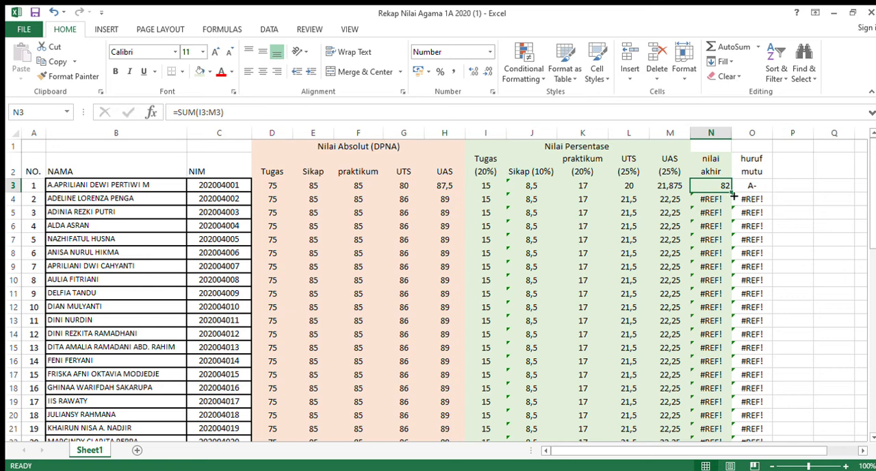
double_click(732, 195)
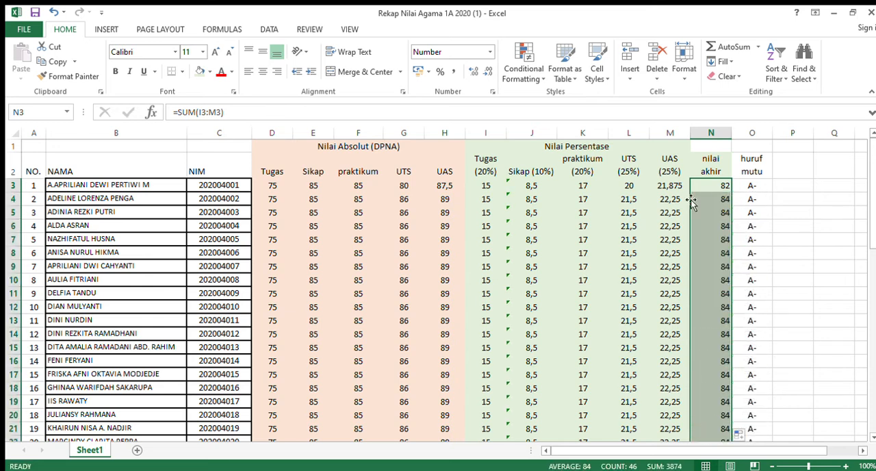
Examine the nested IF formula in the huruf mutu column, checking how its score thresholds in O3 and O4 assign letter grades.
left_click(762, 191)
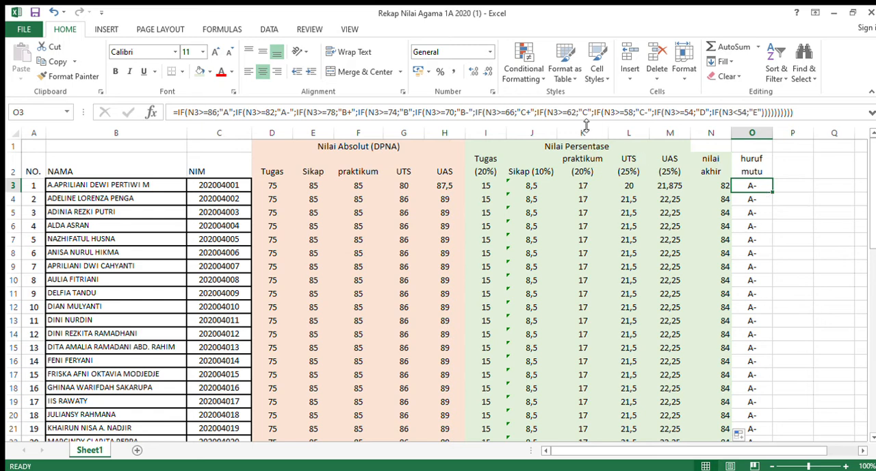
left_click(427, 113)
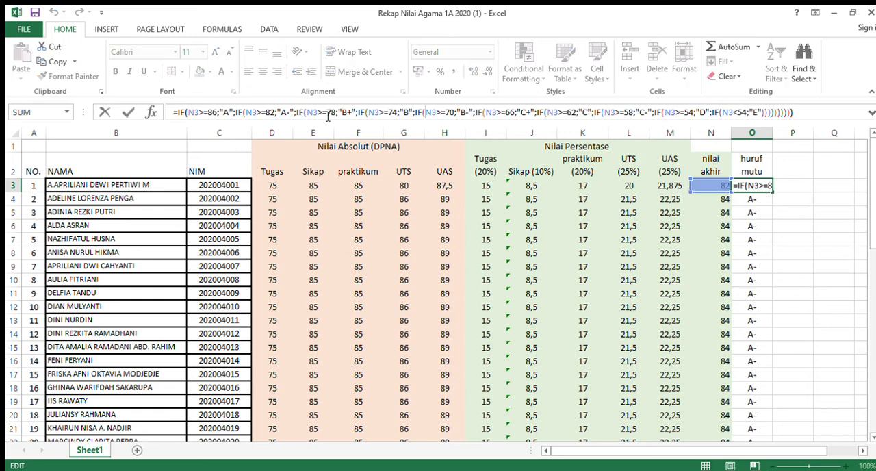
left_click(274, 114)
key("Return")
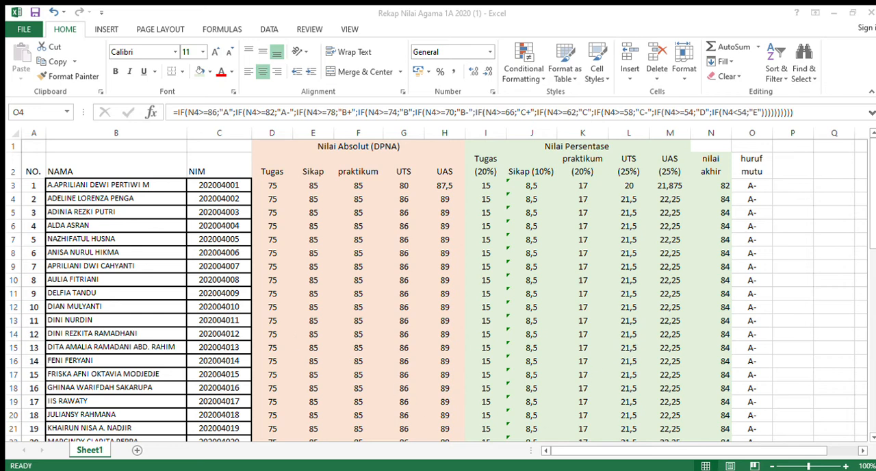
left_click(755, 215)
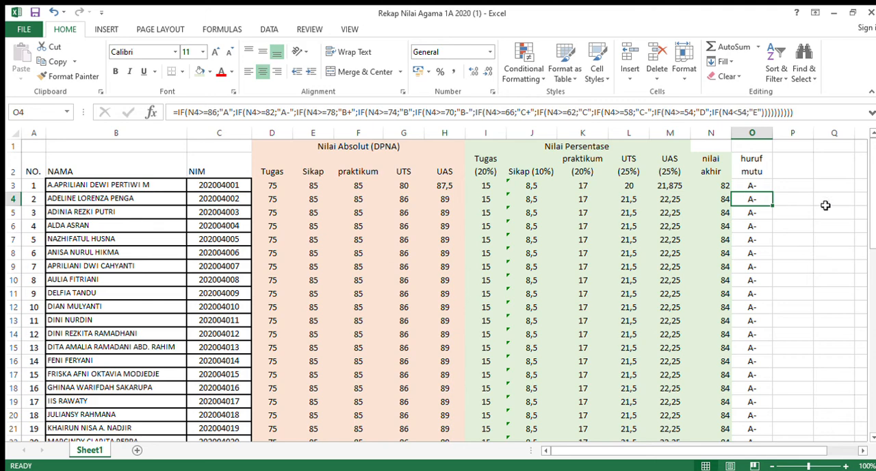
scroll(870, 246, "down", 2)
scroll(871, 240, "up", 2)
Review the Nilai Persentase weight headers for Sikap, praktikum, UTS and UAS in row 2, along with the nilai akhir header.
double_click(557, 176)
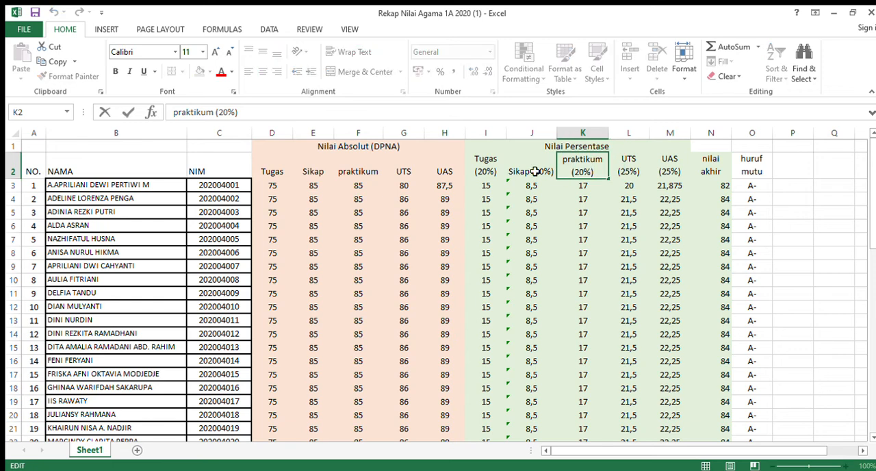
left_click(504, 171)
left_click(535, 166)
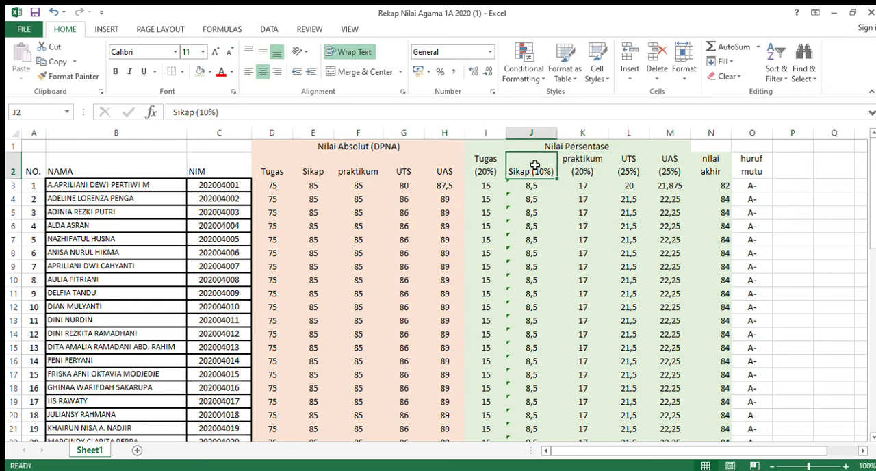
left_click(578, 164)
left_click(627, 165)
left_click(673, 171)
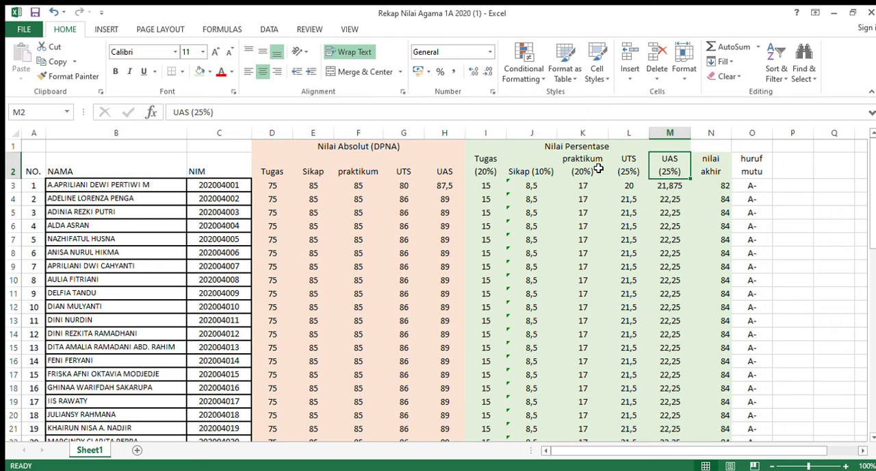
left_click(712, 159)
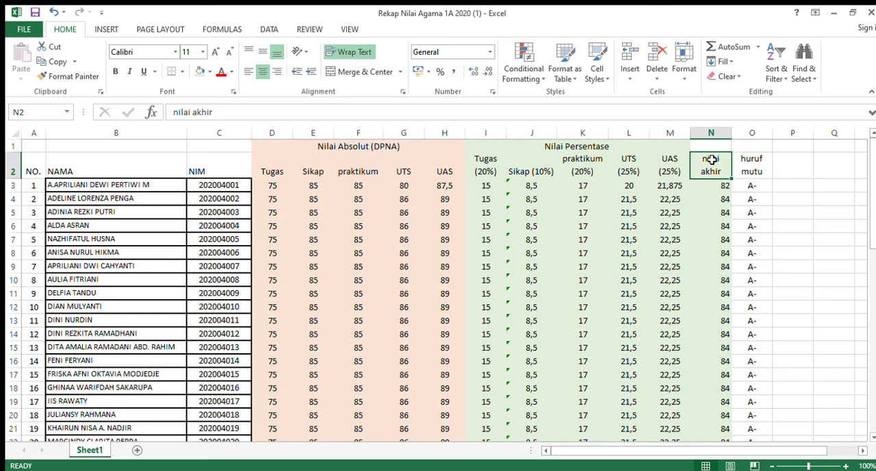